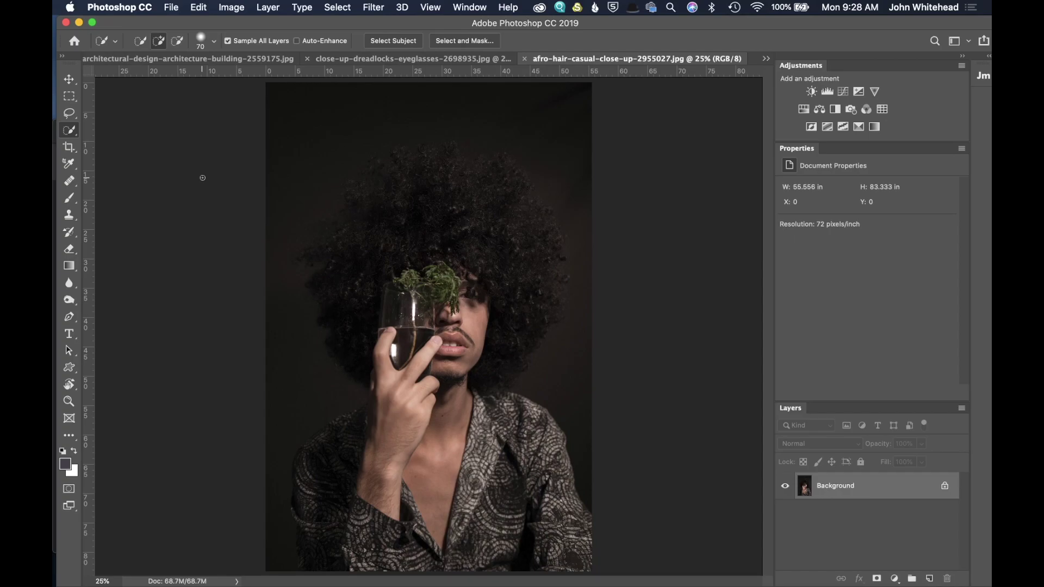
Try to select the man in the afro photo with the Quick Selection tool, and clear the resulting selection.
left_click(70, 116)
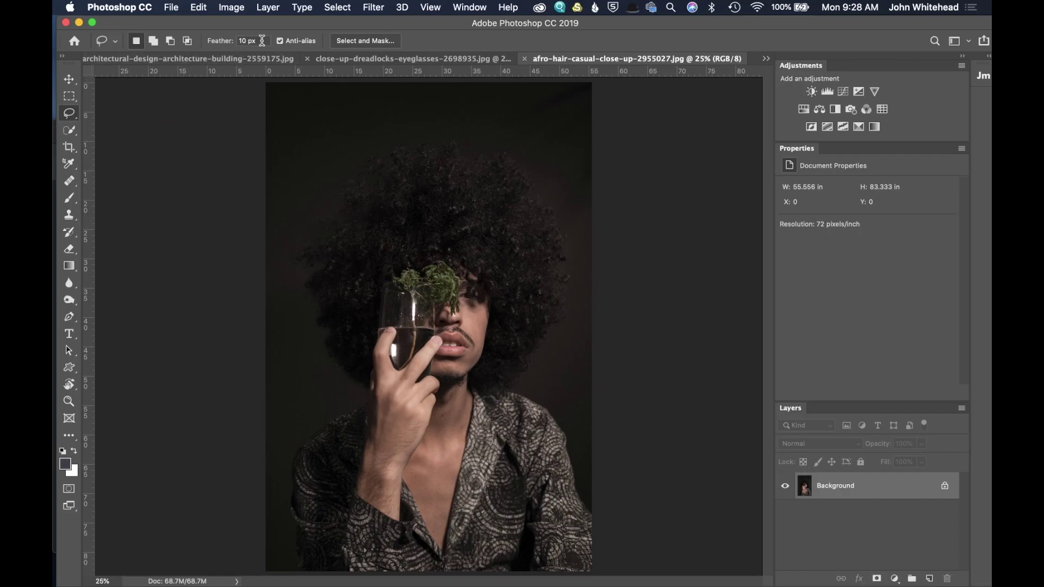
left_click(73, 132)
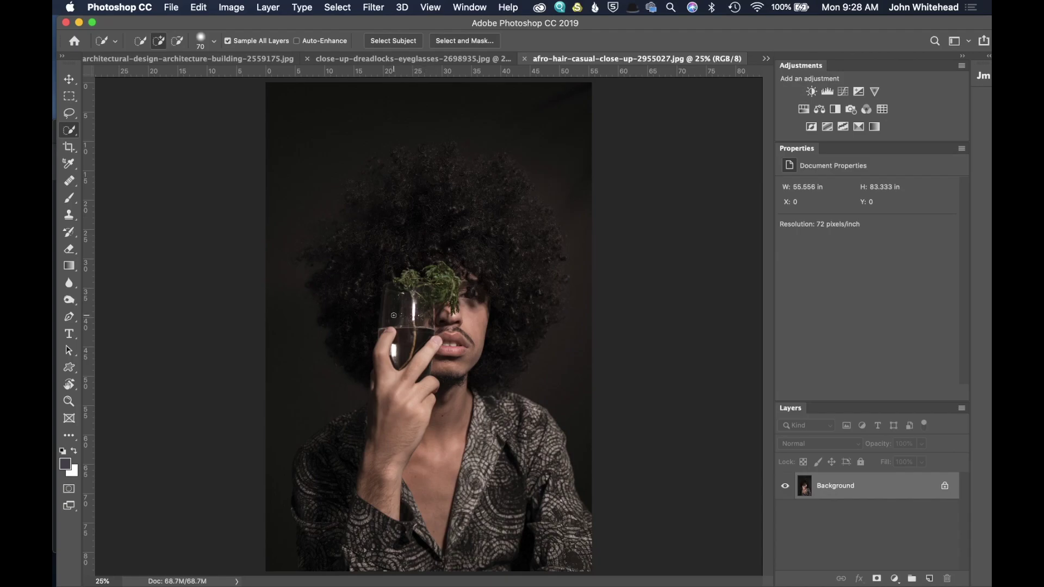
mouse_move(474, 175)
left_mouse_down()
mouse_move(381, 284)
mouse_move(432, 368)
mouse_move(404, 515)
mouse_move(411, 585)
left_mouse_up()
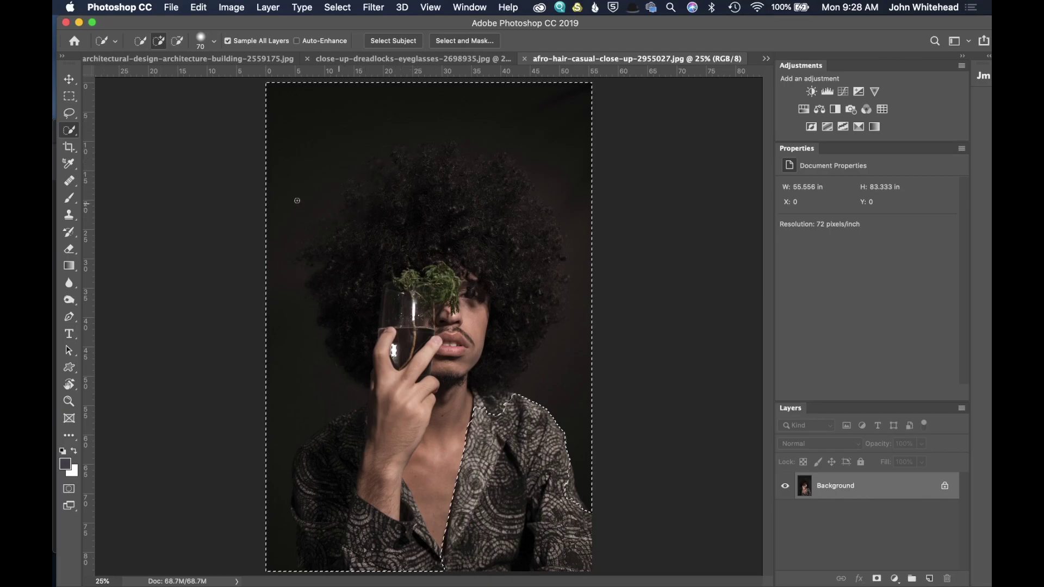
left_click(69, 113)
left_click(487, 173)
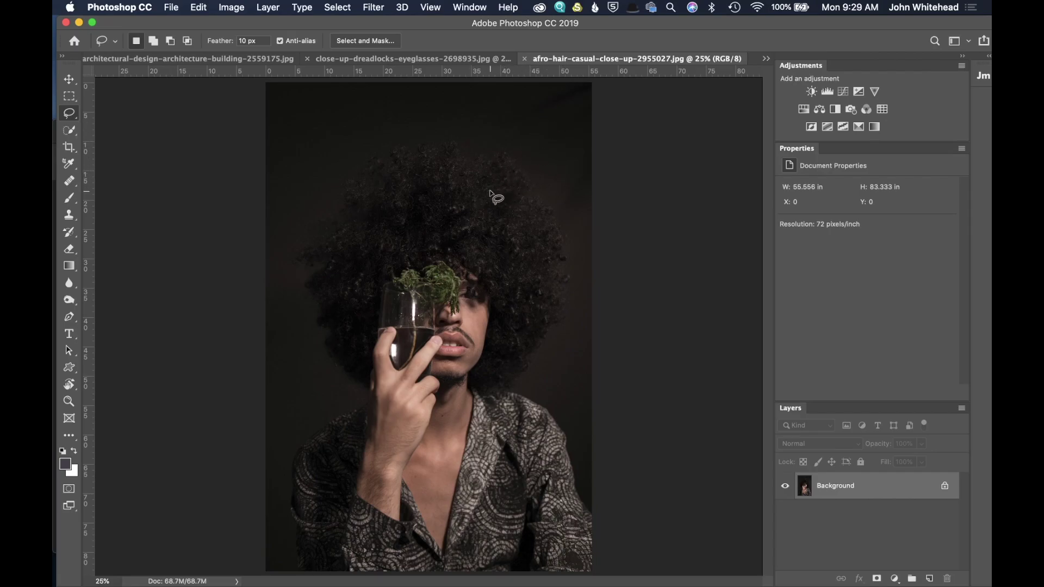
Try Quick Selection on the afro hair, undo it, and select the patterned shirt and raised hand instead.
left_click(69, 130)
mouse_move(437, 167)
left_mouse_down()
mouse_move(367, 228)
mouse_move(332, 217)
mouse_move(286, 304)
mouse_move(315, 311)
mouse_move(359, 242)
mouse_move(375, 261)
mouse_move(361, 100)
left_mouse_up()
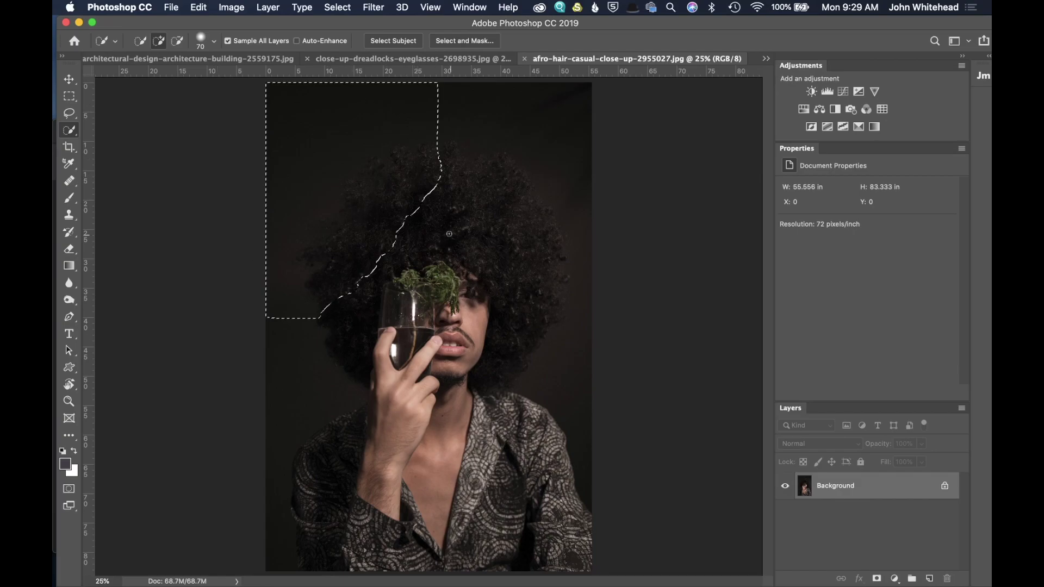
key("super+z")
mouse_move(571, 525)
left_mouse_down()
mouse_move(517, 423)
mouse_move(529, 415)
mouse_move(553, 442)
left_mouse_up()
mouse_move(572, 531)
left_mouse_down()
mouse_move(530, 476)
mouse_move(503, 411)
mouse_move(375, 503)
mouse_move(338, 464)
mouse_move(315, 476)
mouse_move(350, 447)
mouse_move(356, 424)
mouse_move(318, 476)
mouse_move(319, 552)
mouse_move(329, 546)
mouse_move(252, 522)
mouse_move(303, 538)
left_mouse_up()
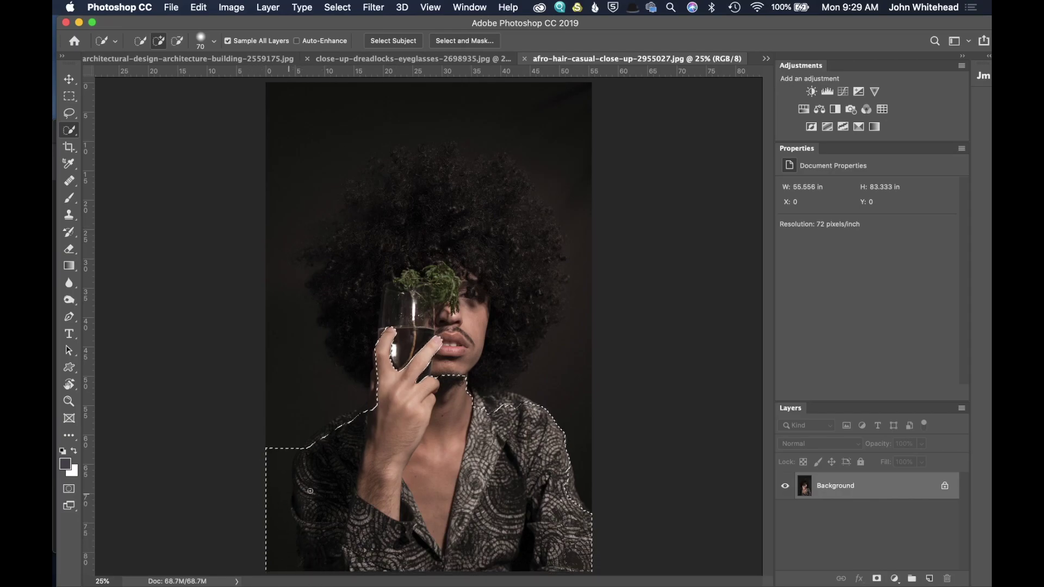
In the dreadlocks photo, try Quick Selection on the green sweater, and deselect it.
left_click(461, 63)
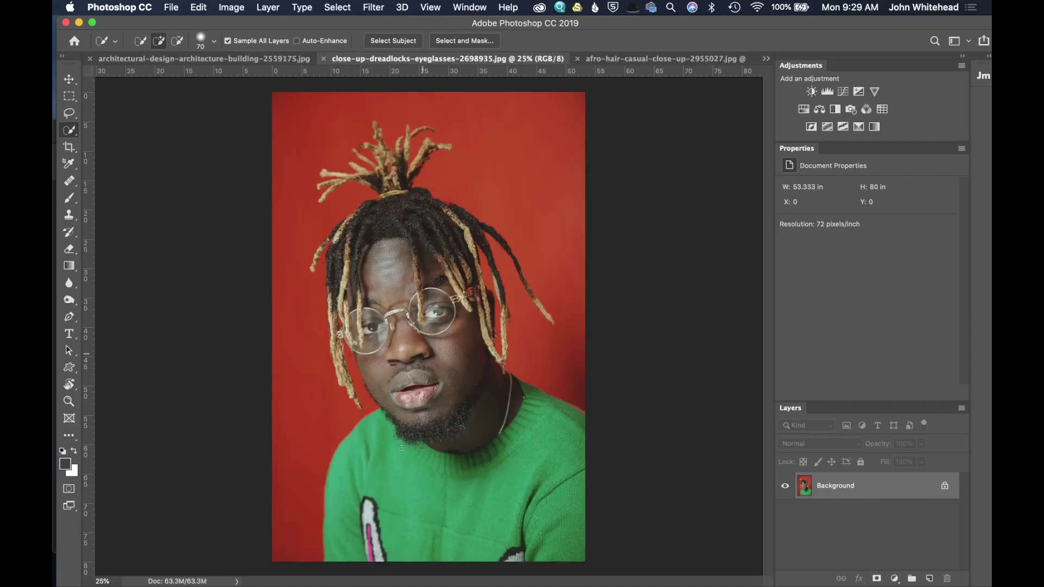
mouse_move(395, 524)
left_mouse_down()
mouse_move(353, 520)
mouse_move(381, 435)
mouse_move(437, 408)
left_mouse_up()
mouse_move(537, 389)
left_mouse_down()
mouse_move(566, 408)
mouse_move(522, 375)
mouse_move(539, 383)
left_mouse_up()
key("super+d")
Look at the building photo, return to the dreadlocks photo, and open an automatic subject selection in Select and Mask.
left_click(204, 58)
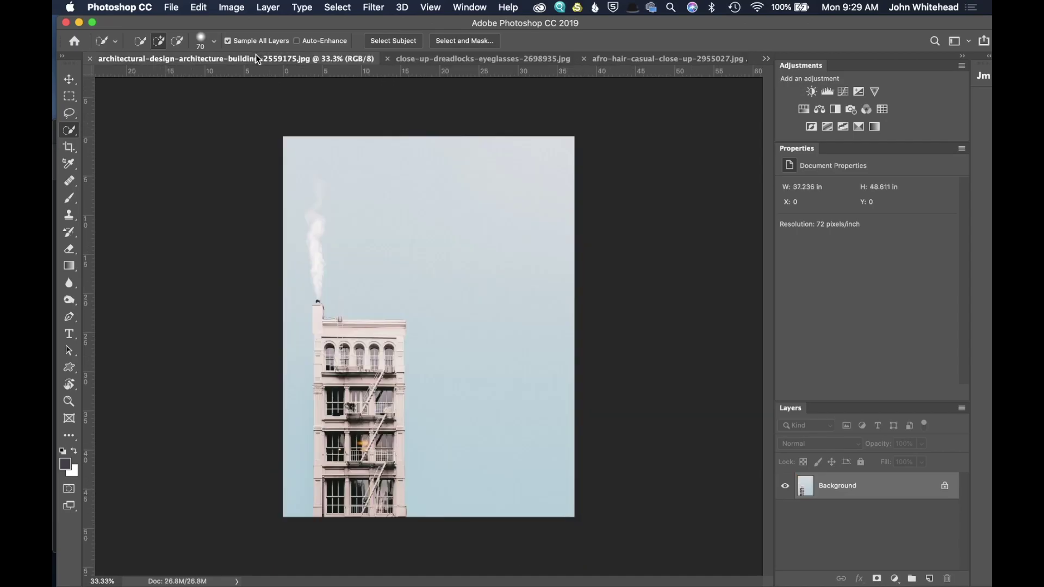
left_click(465, 58)
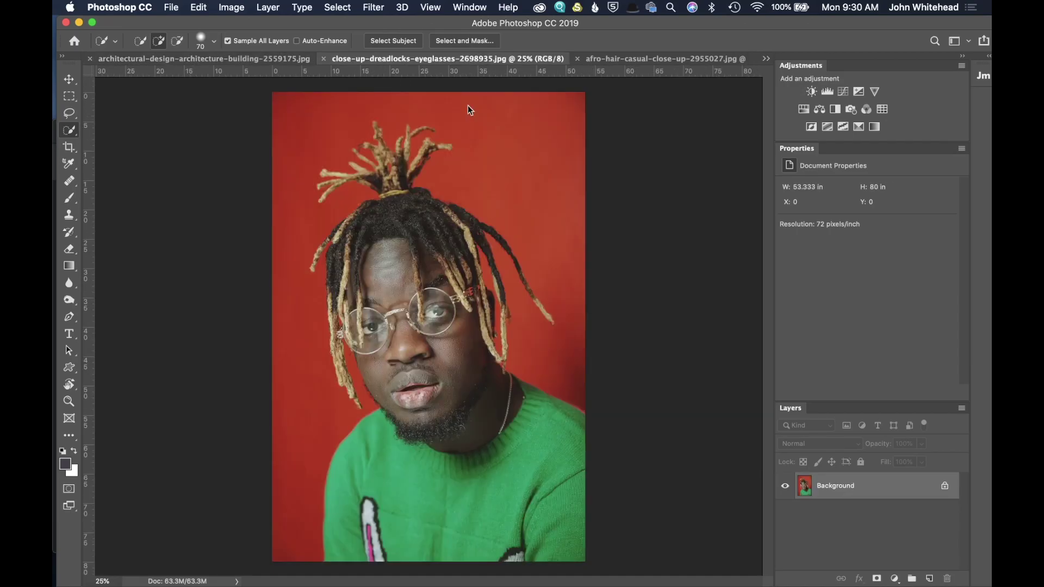
left_click(402, 42)
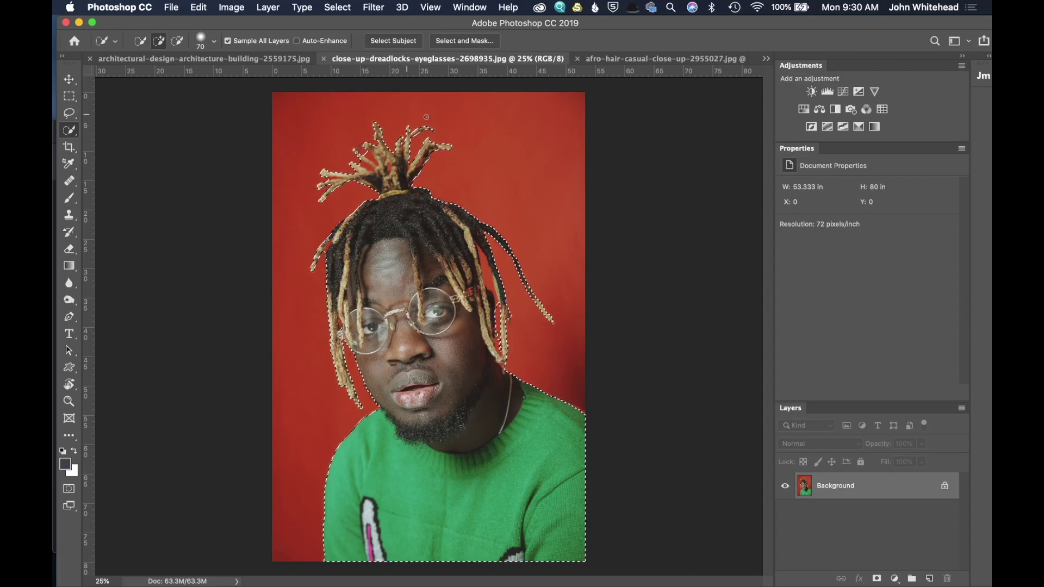
left_click(377, 125)
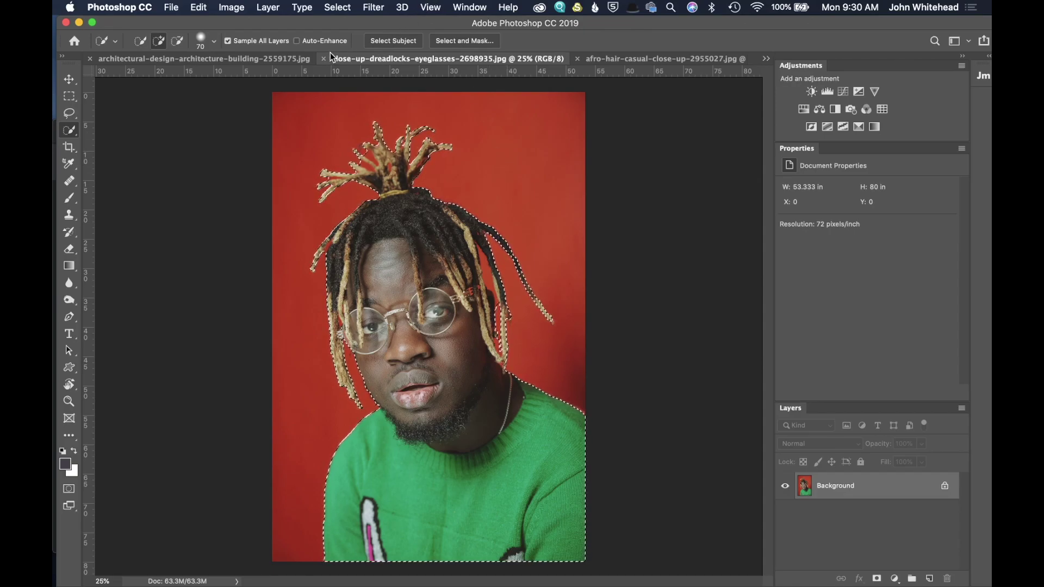
left_click(471, 41)
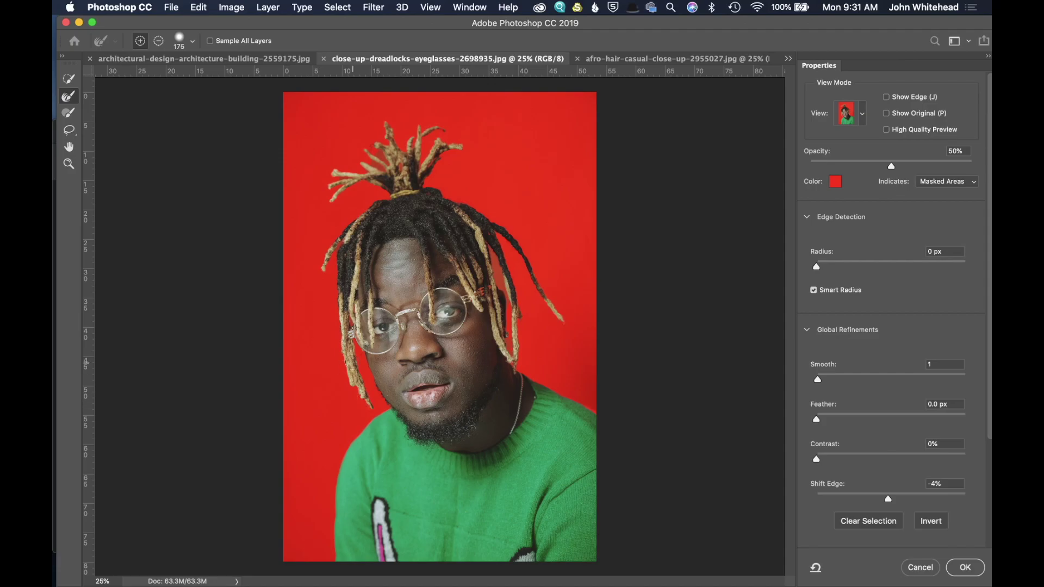
Compare the available view modes and settle on the Onion Skin preview at 24% transparency.
left_click(863, 114)
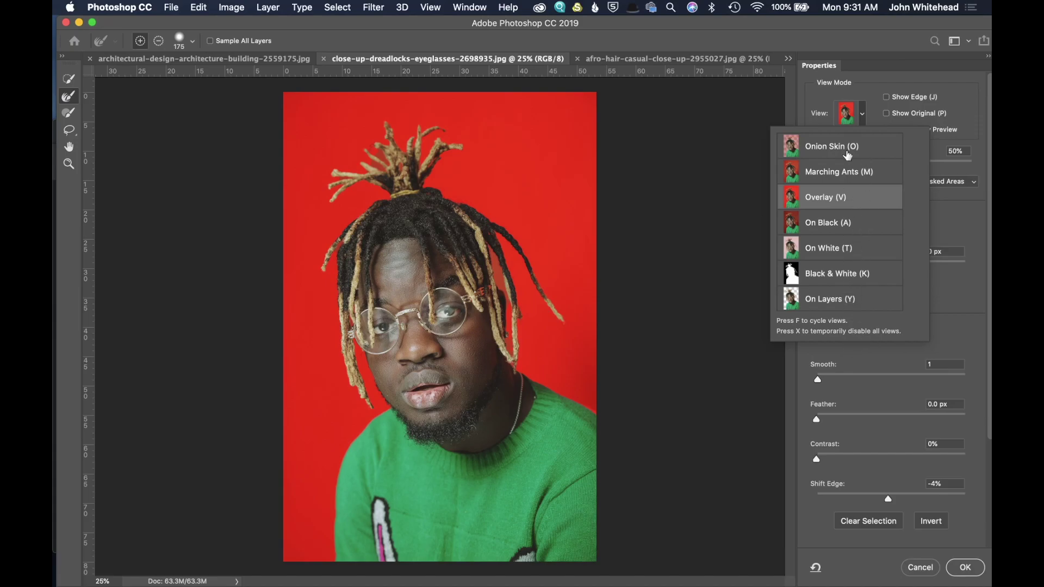
left_click(862, 149)
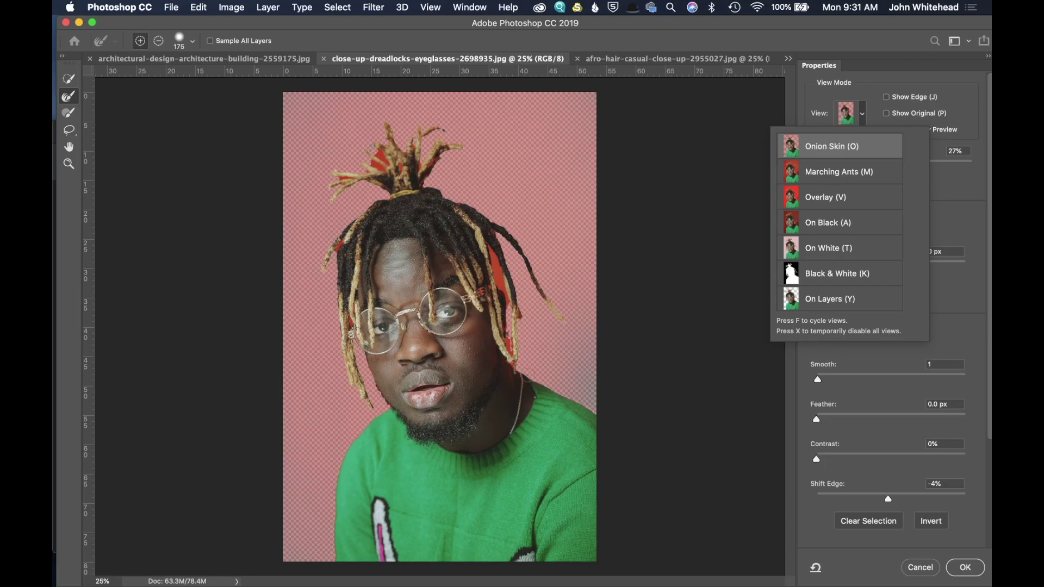
left_click(832, 177)
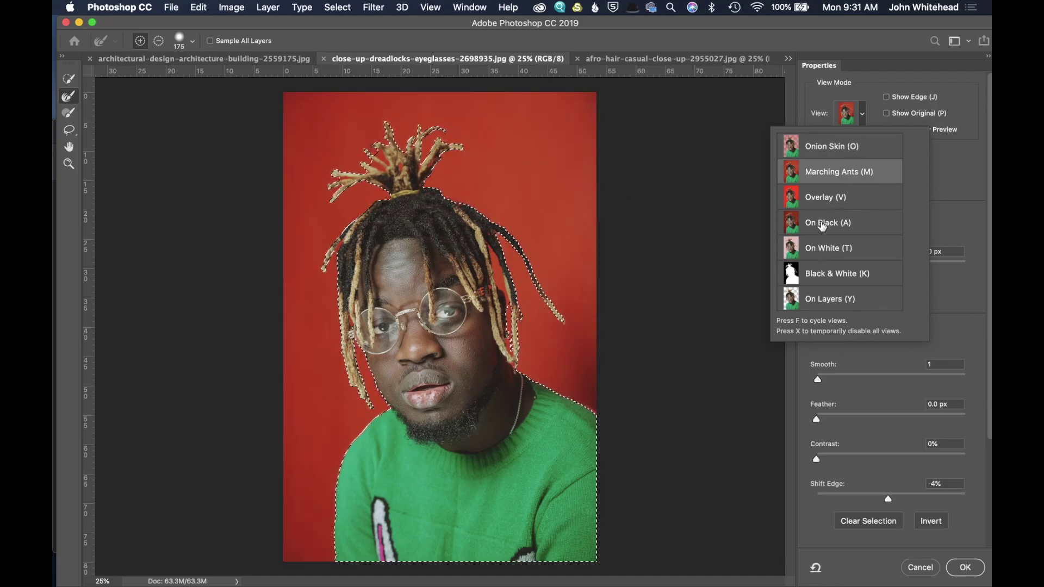
left_click(822, 226)
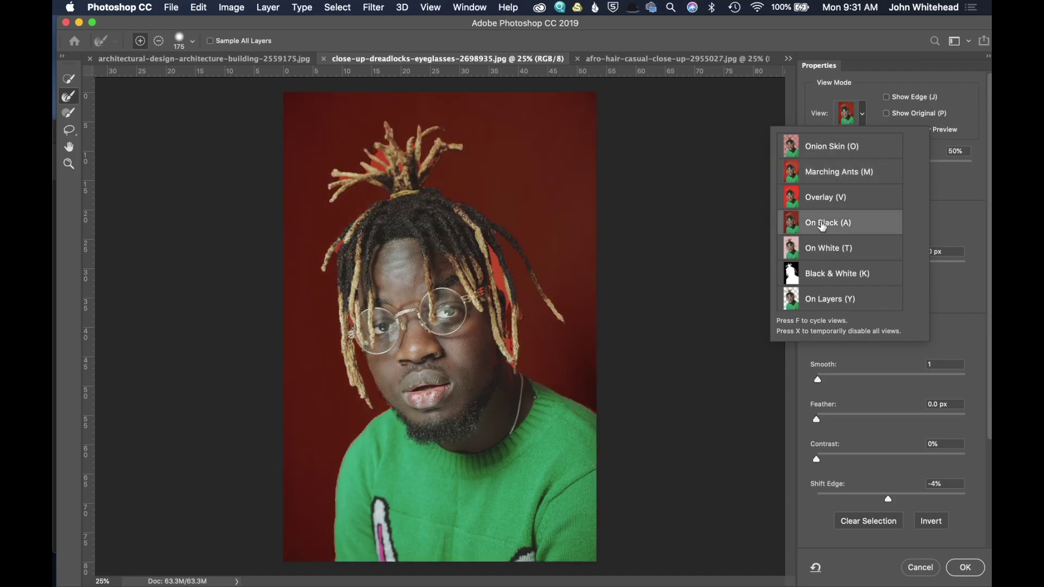
left_click(826, 246)
left_click(841, 276)
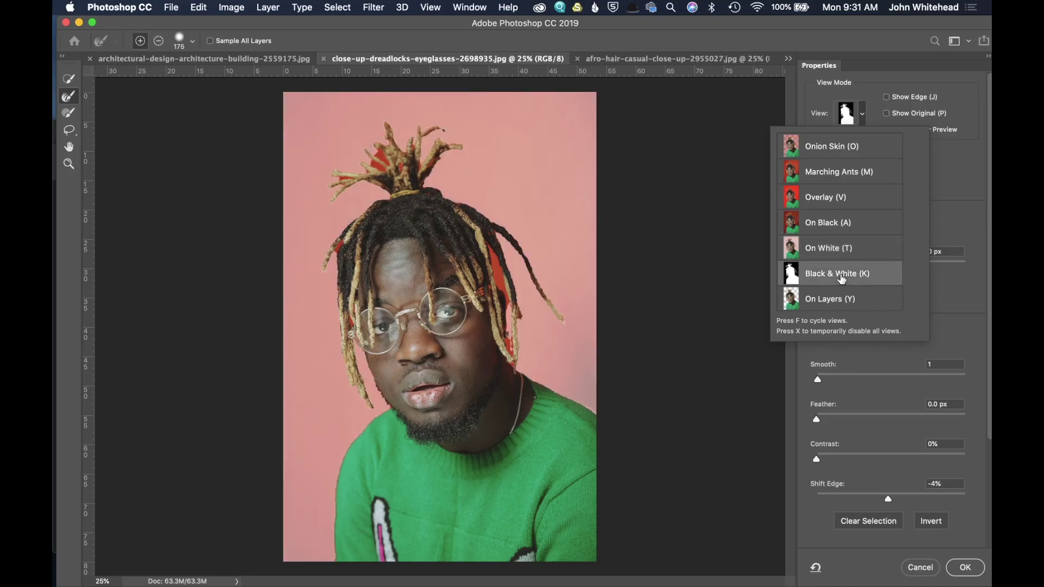
left_click(842, 300)
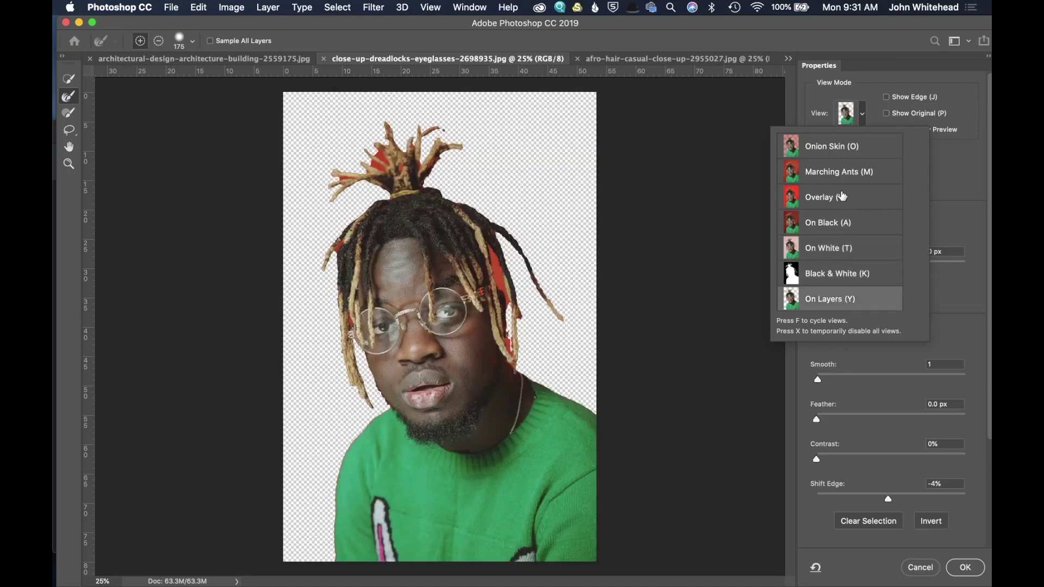
left_click(824, 147)
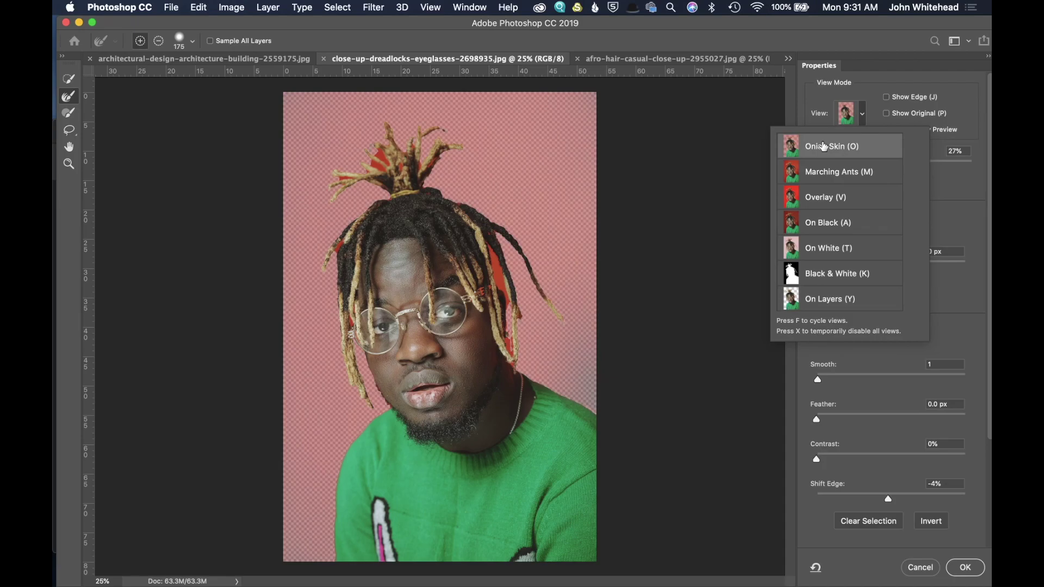
left_click(866, 115)
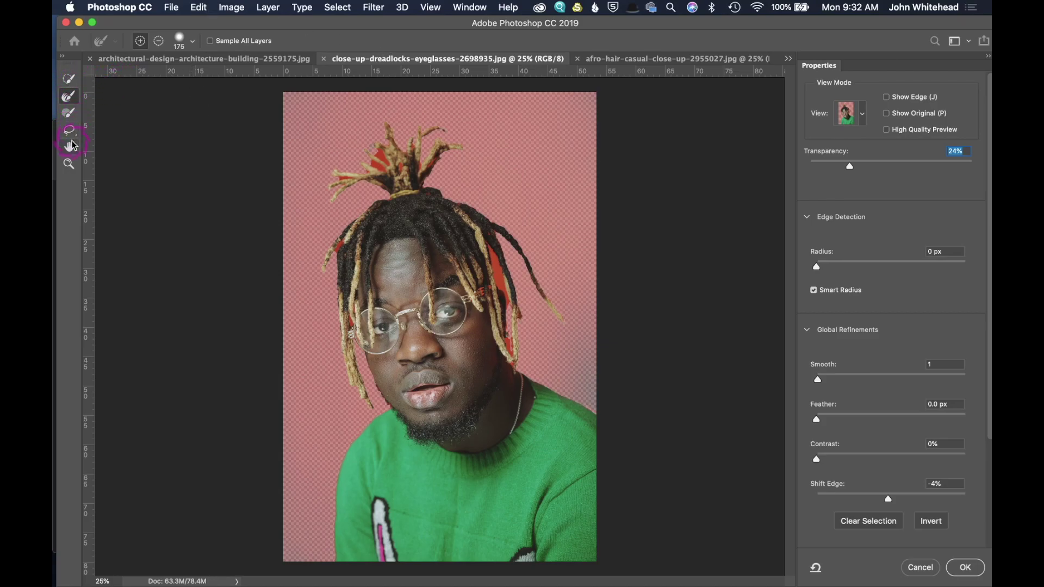
Try subtracting part of the green sweater and adding it back with the Quick Selection tool at size 125, and undo the strokes.
left_click(71, 80)
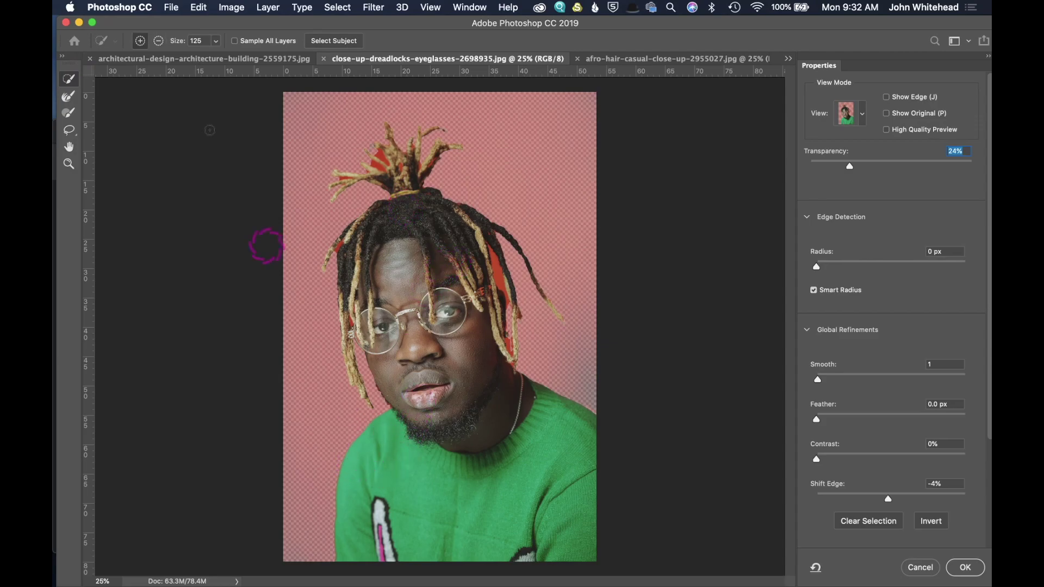
left_click(159, 42)
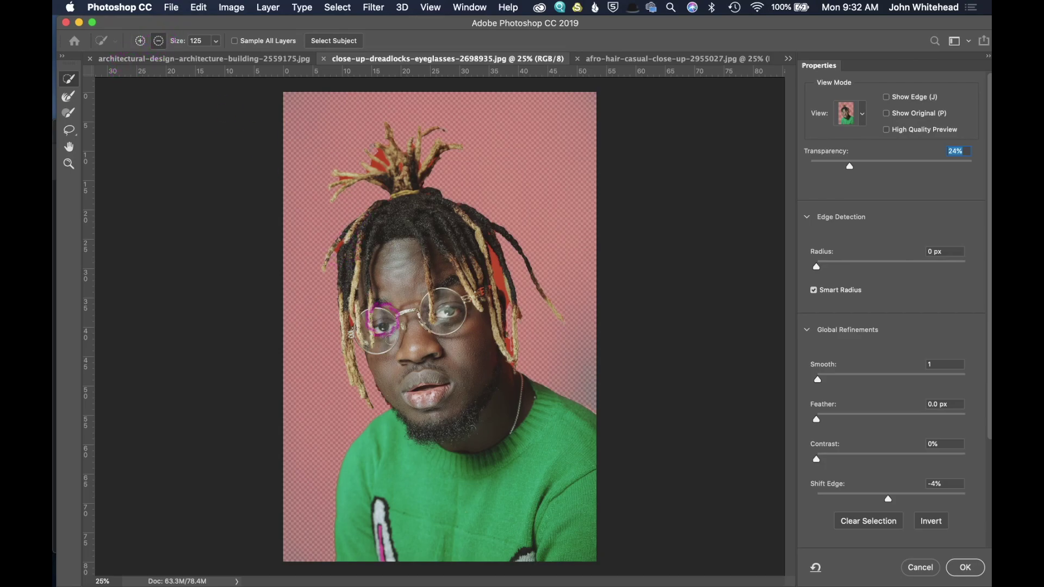
mouse_move(377, 488)
left_mouse_down()
mouse_move(366, 541)
mouse_move(393, 538)
mouse_move(391, 518)
left_mouse_up()
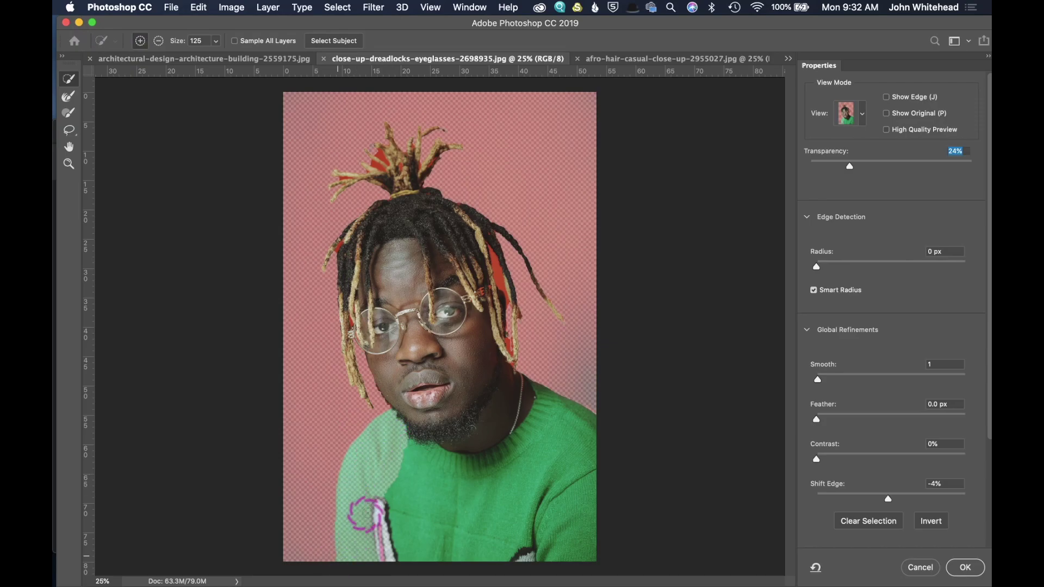
left_click(357, 479)
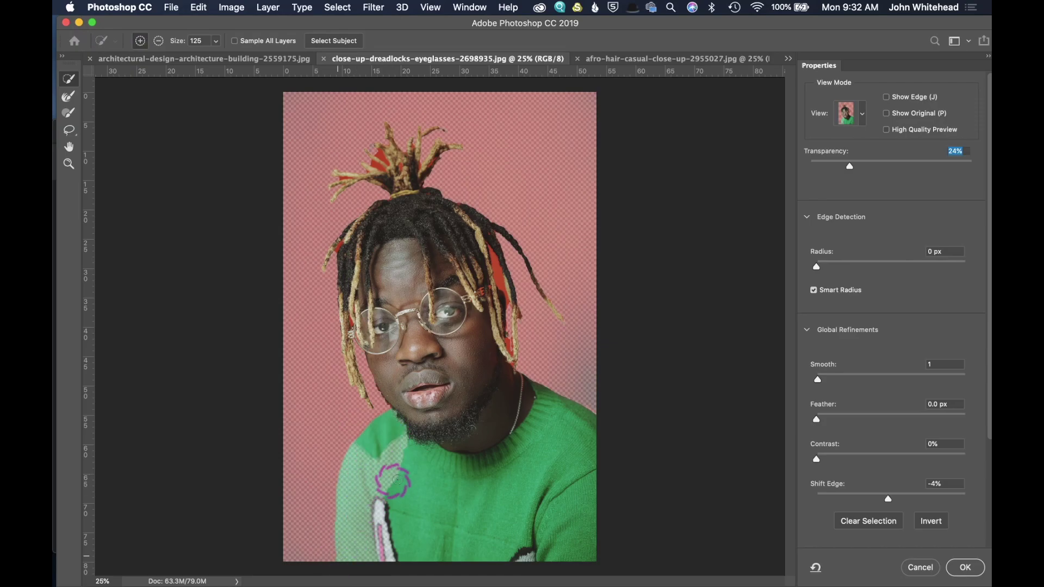
key("super+z")
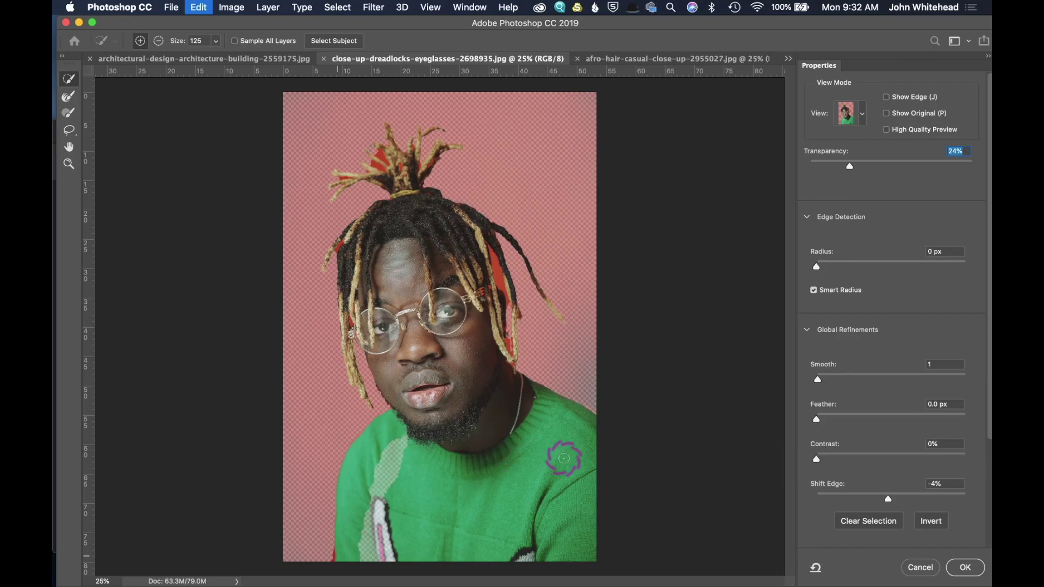
key("super+z")
key("z")
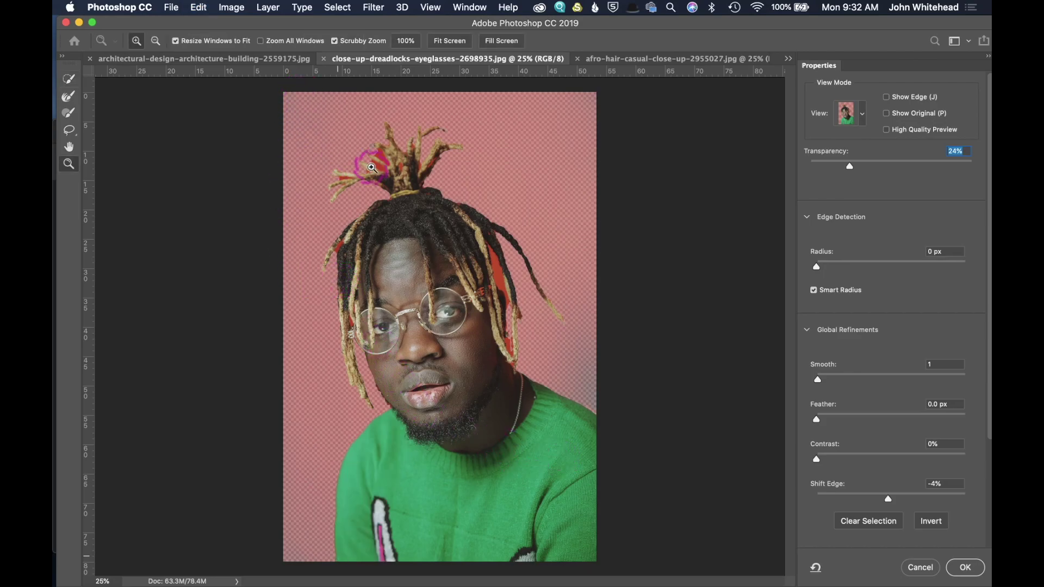
Paint a stroke of background into the selection beside the hair with the size 250 Brush tool, and subtract it again.
left_click(69, 101)
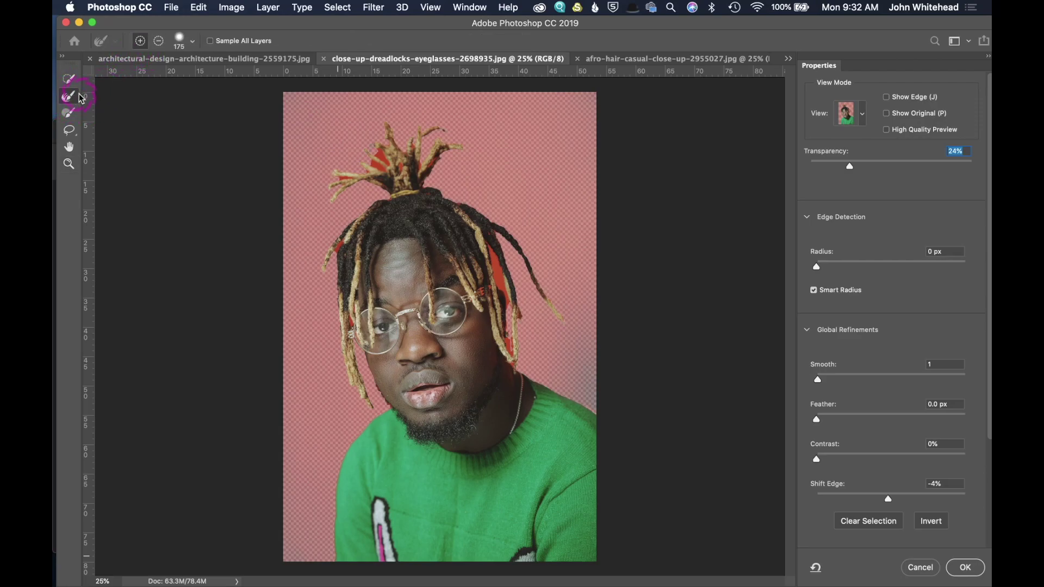
left_click(64, 112)
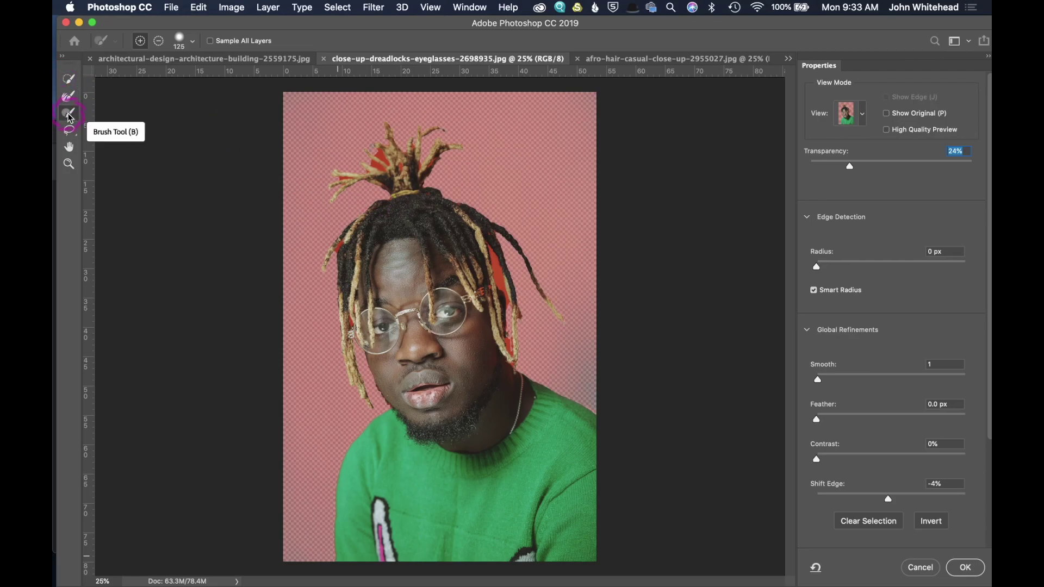
left_click_drag(483, 119, 481, 119)
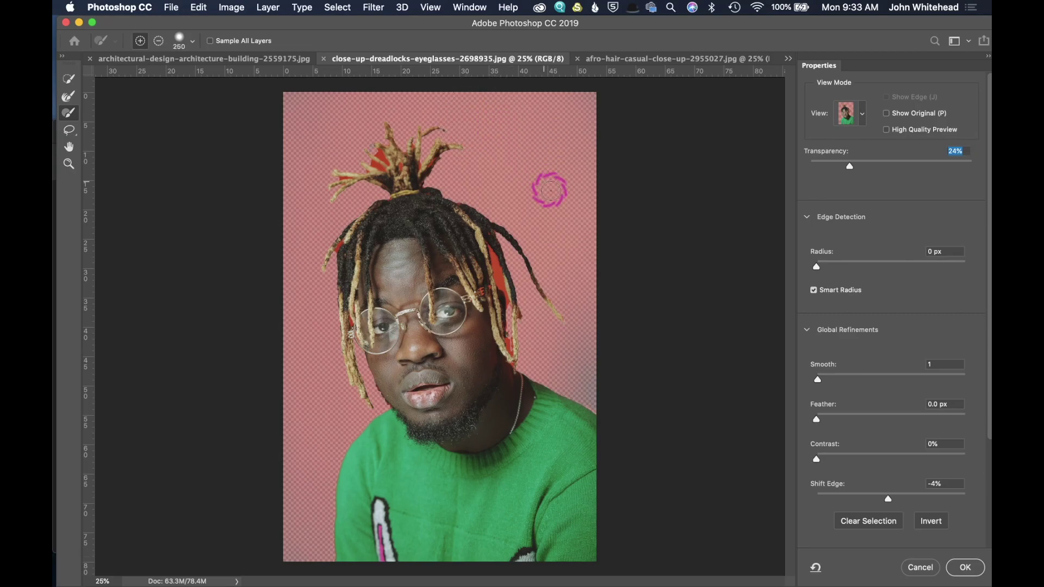
left_click(549, 187, "shift")
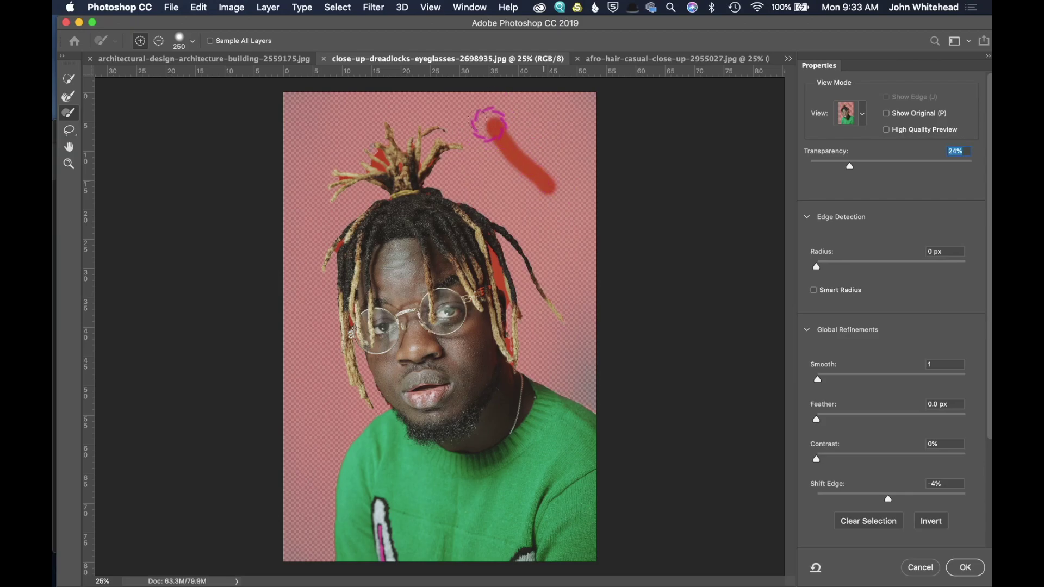
left_click(159, 41)
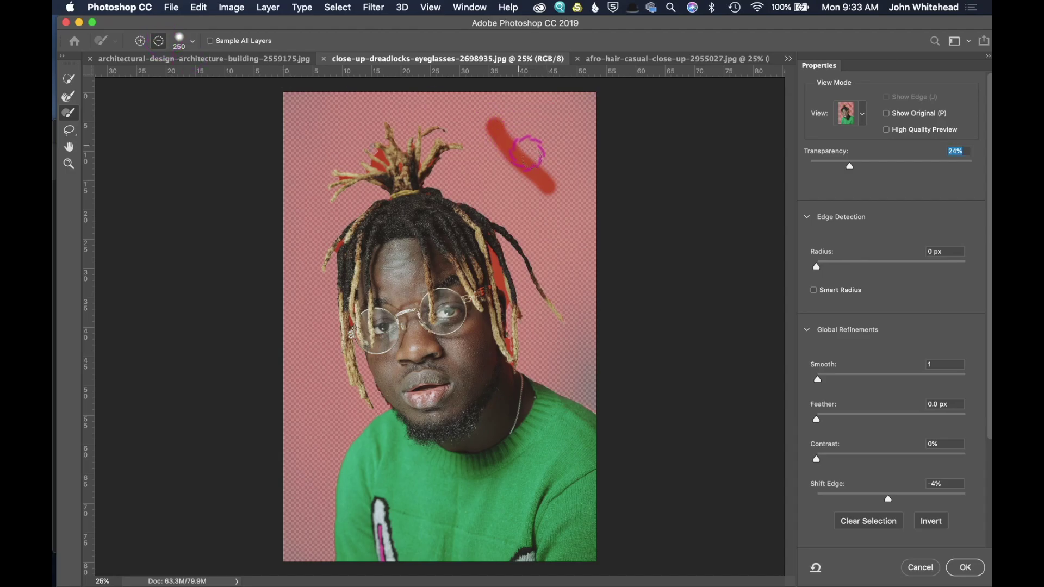
mouse_move(539, 182)
left_mouse_down()
mouse_move(498, 152)
mouse_move(484, 117)
left_mouse_up()
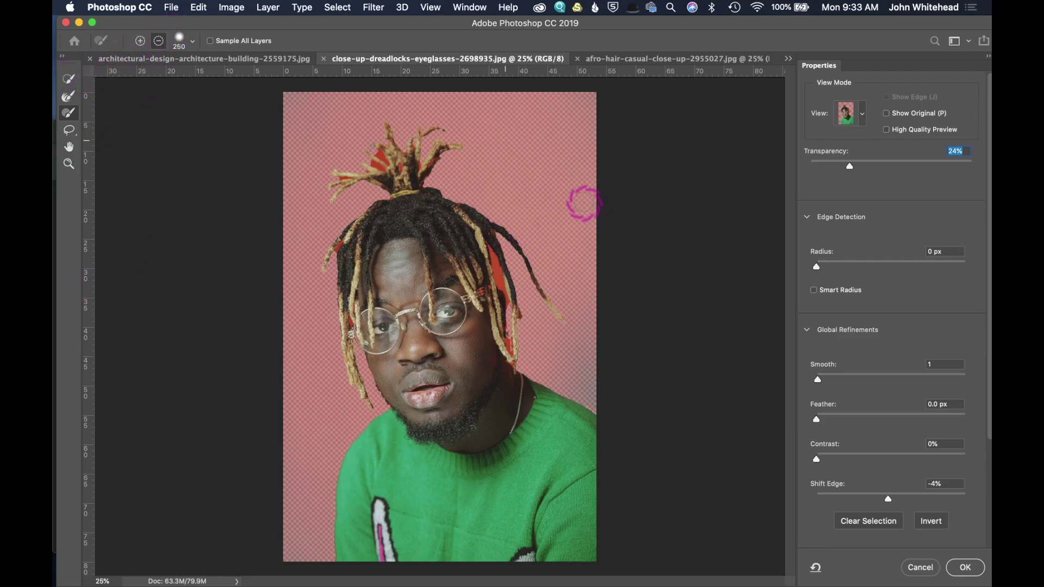
Switch to the Refine Edge Brush tool, enlarge the brush, and reduce it to size 175.
left_click(69, 130)
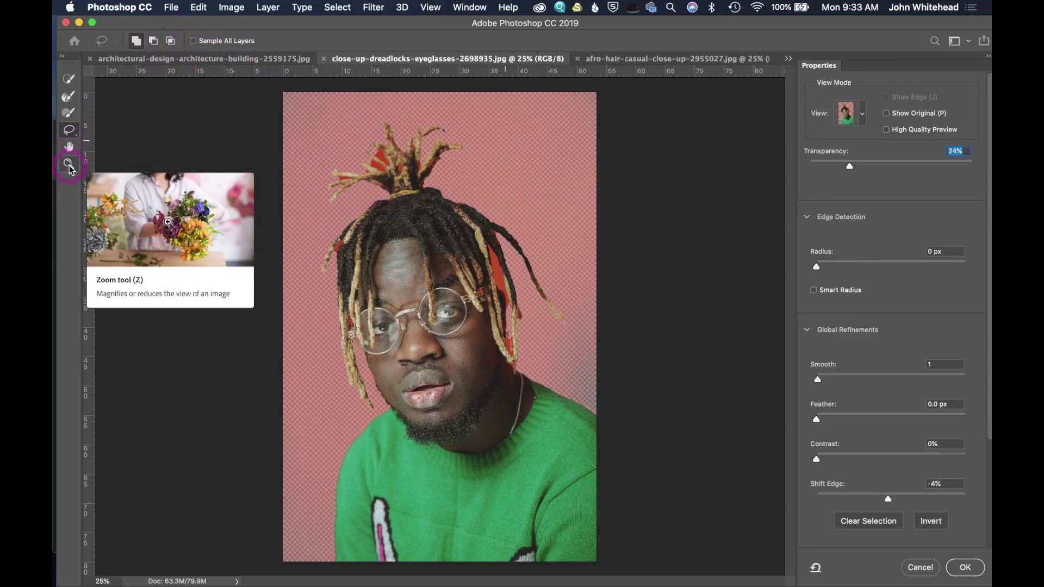
left_click(69, 99)
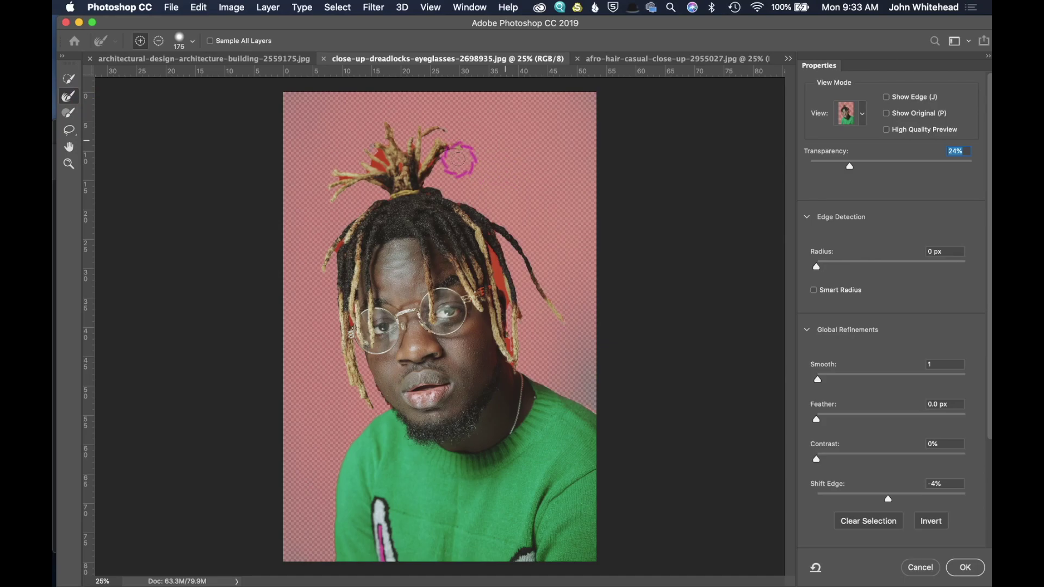
key("bracketright")
key("bracketright")
key("bracketright")
key("bracketright")
key("bracketright")
key("bracketright")
key("bracketright")
key("bracketright")
key("bracketright")
key("bracketright")
key("bracketright")
key("bracketright")
key("bracketright")
key("bracketleft")
key("bracketleft")
key("bracketleft")
key("bracketleft")
key("bracketleft")
key("bracketleft")
key("bracketleft")
key("bracketleft")
scroll(852, 191, "down", 2)
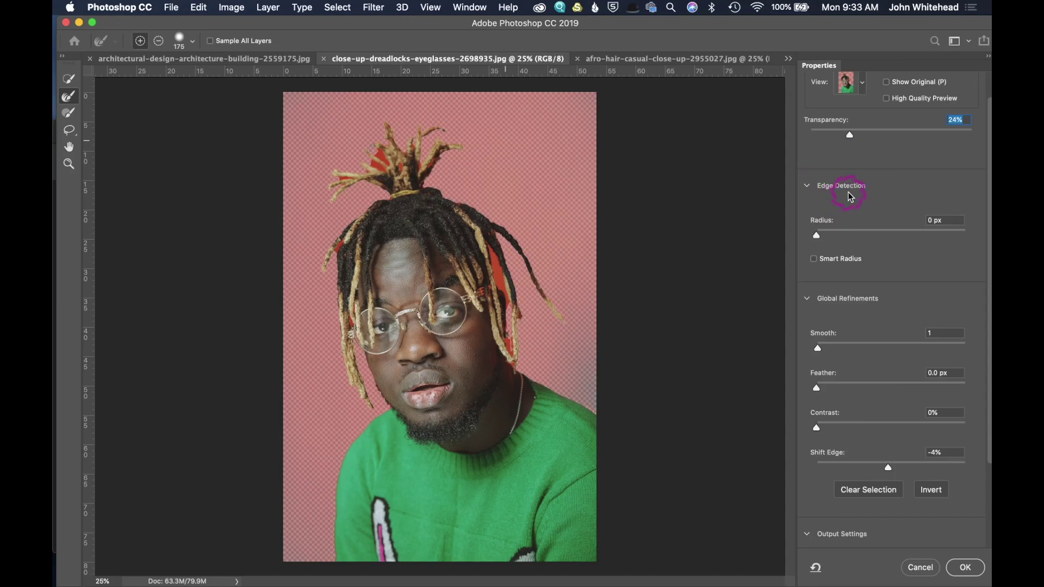
Turn on Smart Radius for the edge detection while keeping the radius at 0 px.
left_click(807, 186)
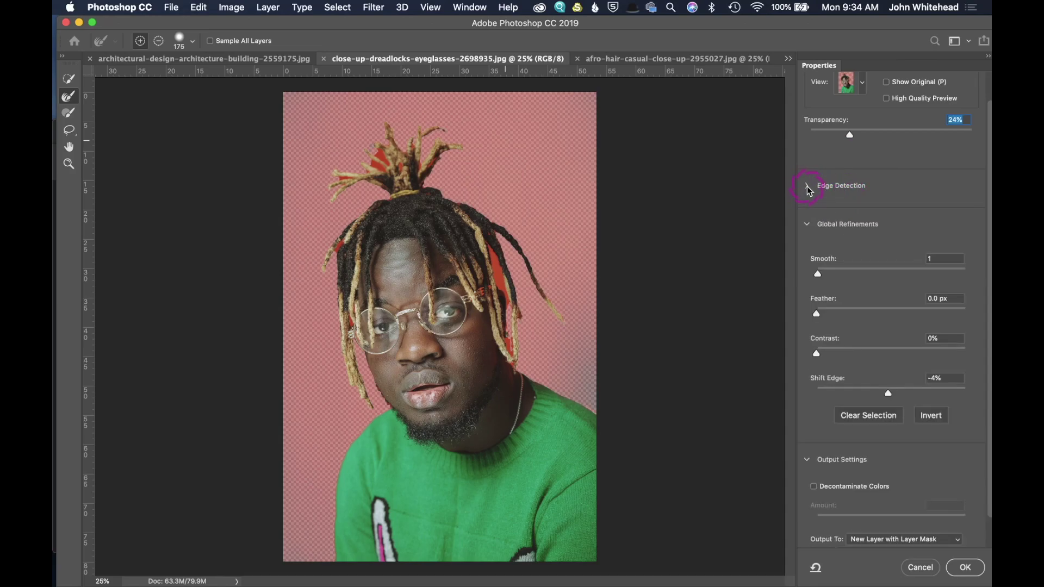
left_click(807, 186)
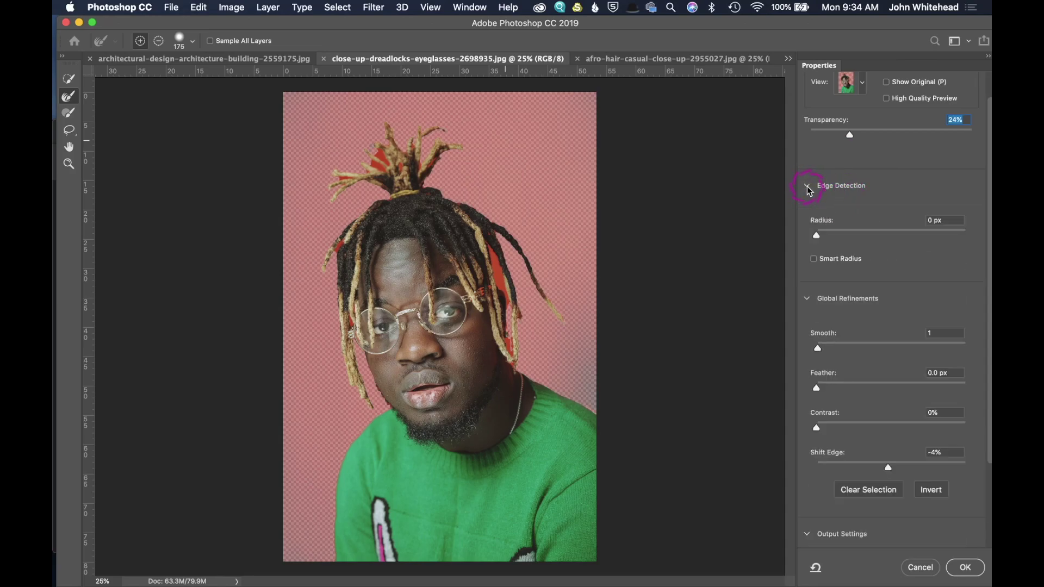
left_click(818, 238)
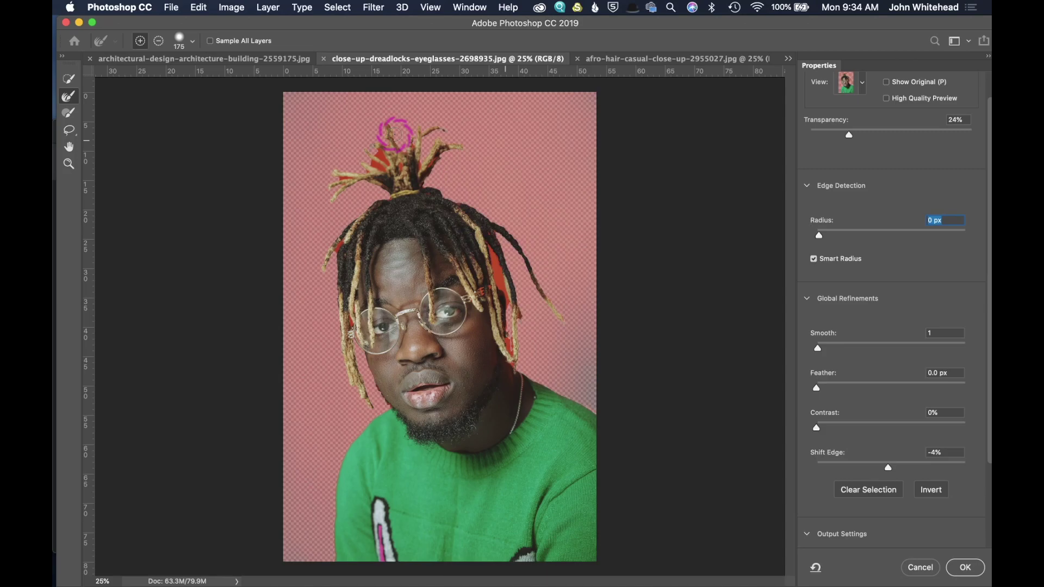
Try reducing the Refine Edge Brush to size 40 for the edges of the hair.
key("super+equal")
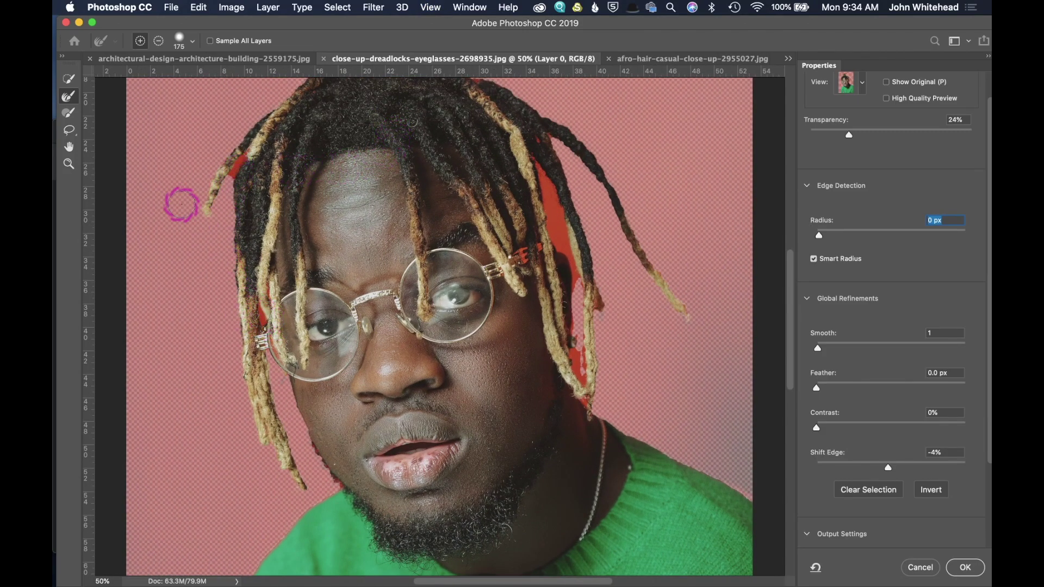
key("bracketleft")
key("bracketleft")
key("bracketleft")
key("bracketleft")
key("bracketleft")
key("bracketleft")
key("bracketleft")
key("bracketleft")
key("bracketleft")
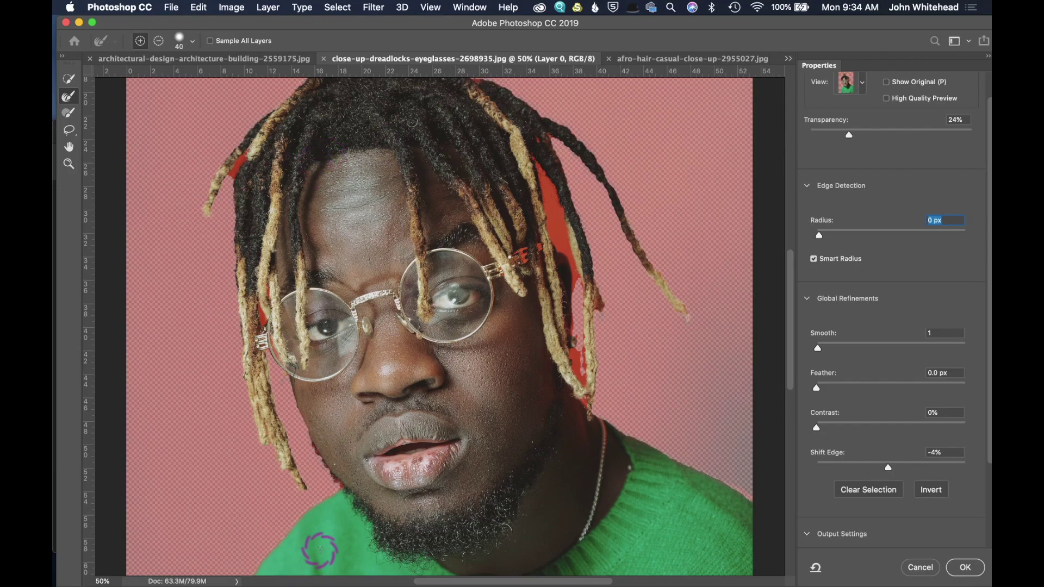
Refine the red gap beside the short outer dreadlock above the forehead with the Refine Edge Brush at size 125.
key("bracketright")
key("bracketright")
key("bracketright")
key("bracketright")
key("bracketright")
key("bracketright")
key("bracketright")
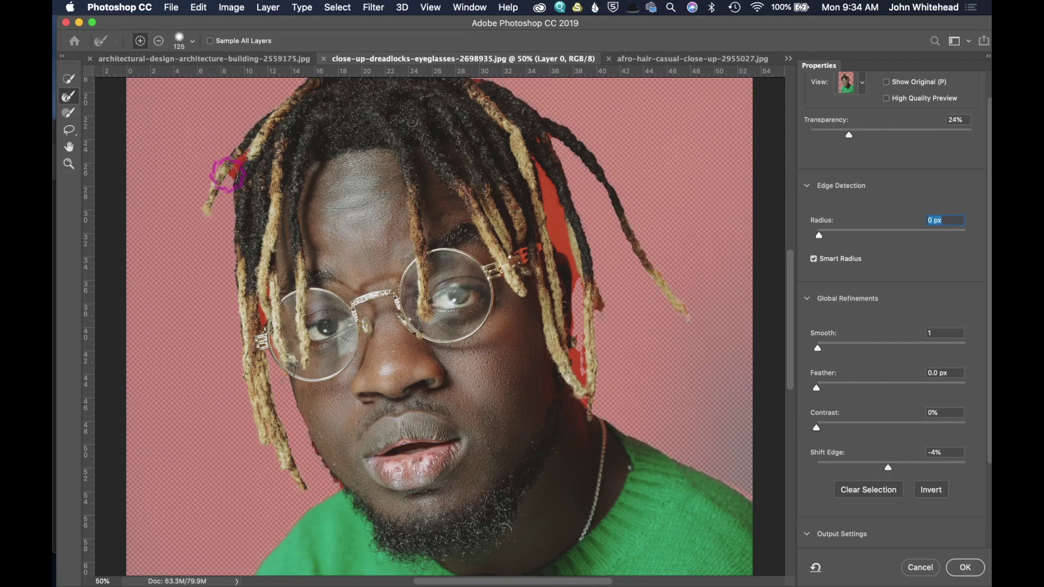
mouse_move(228, 174)
left_mouse_down()
mouse_move(250, 150)
mouse_move(226, 182)
mouse_move(244, 160)
left_mouse_up()
mouse_move(249, 152)
left_mouse_down()
mouse_move(332, 180)
mouse_move(251, 185)
left_mouse_up()
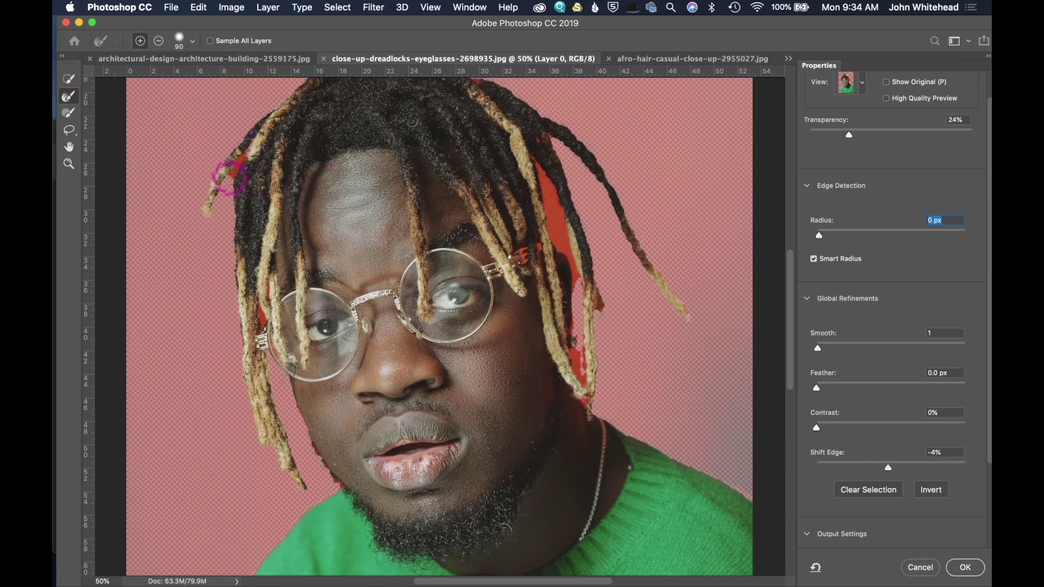
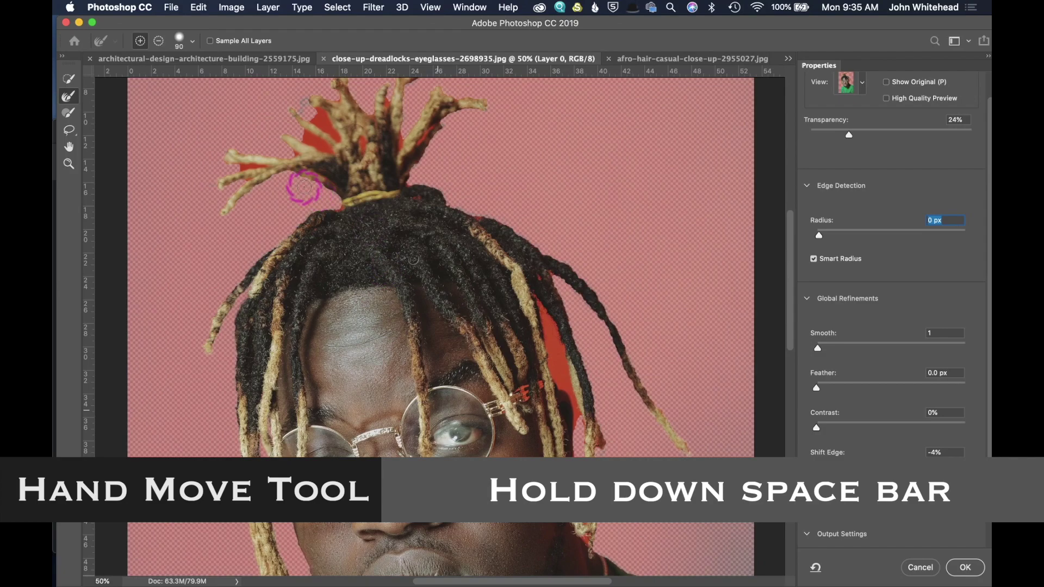
Refine the hairline below the topknot at brush size 250, and the topknot strands and gaps between the dreadlocks near the ear at size 175.
key("bracketright")
key("bracketright")
key("bracketright")
key("bracketright")
left_click_drag(340, 205, 316, 190)
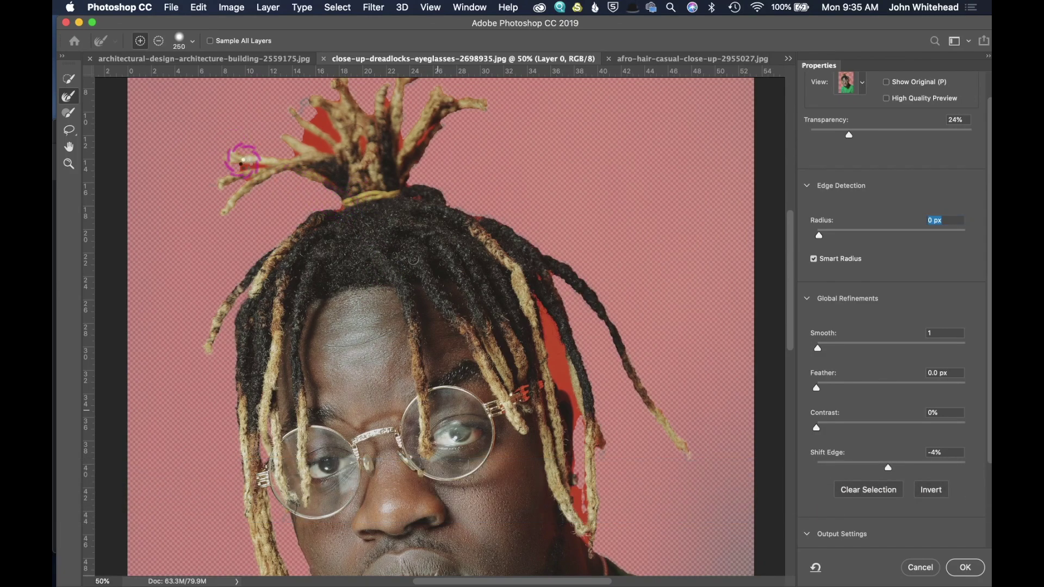
key("bracketleft")
key("bracketleft")
mouse_move(239, 166)
left_mouse_down()
mouse_move(273, 167)
mouse_move(350, 131)
mouse_move(302, 136)
mouse_move(334, 135)
mouse_move(319, 110)
mouse_move(398, 138)
mouse_move(319, 164)
mouse_move(291, 149)
mouse_move(439, 143)
mouse_move(413, 117)
mouse_move(331, 111)
mouse_move(349, 142)
mouse_move(374, 152)
mouse_move(365, 142)
mouse_move(359, 157)
mouse_move(412, 140)
mouse_move(408, 150)
mouse_move(380, 94)
mouse_move(378, 123)
mouse_move(451, 132)
mouse_move(472, 76)
mouse_move(404, 108)
mouse_move(287, 92)
mouse_move(265, 139)
mouse_move(336, 161)
mouse_move(246, 185)
mouse_move(292, 132)
mouse_move(337, 105)
mouse_move(467, 106)
mouse_move(413, 149)
mouse_move(300, 138)
mouse_move(335, 106)
mouse_move(319, 114)
mouse_move(288, 103)
mouse_move(466, 205)
mouse_move(413, 196)
mouse_move(513, 217)
mouse_move(554, 280)
mouse_move(540, 300)
mouse_move(543, 361)
mouse_move(564, 395)
mouse_move(545, 300)
mouse_move(575, 434)
mouse_move(577, 519)
mouse_move(593, 540)
mouse_move(701, 518)
left_mouse_up()
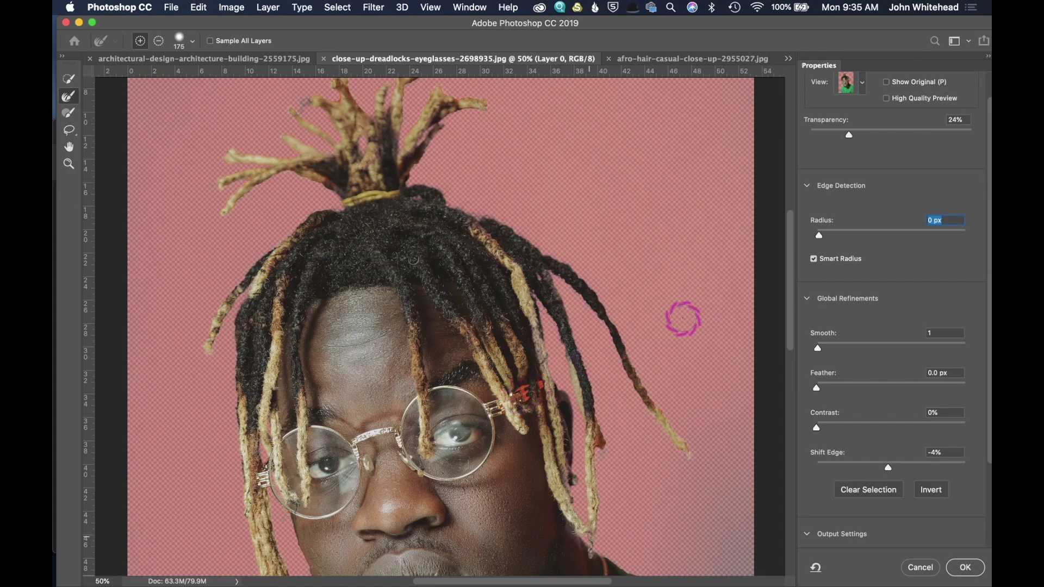
Refine the neck edge below the dreadlocks with the size 175 brush, and the beard and cheek edges with the brush reduced to size 50.
left_click_drag(513, 314, 497, 263)
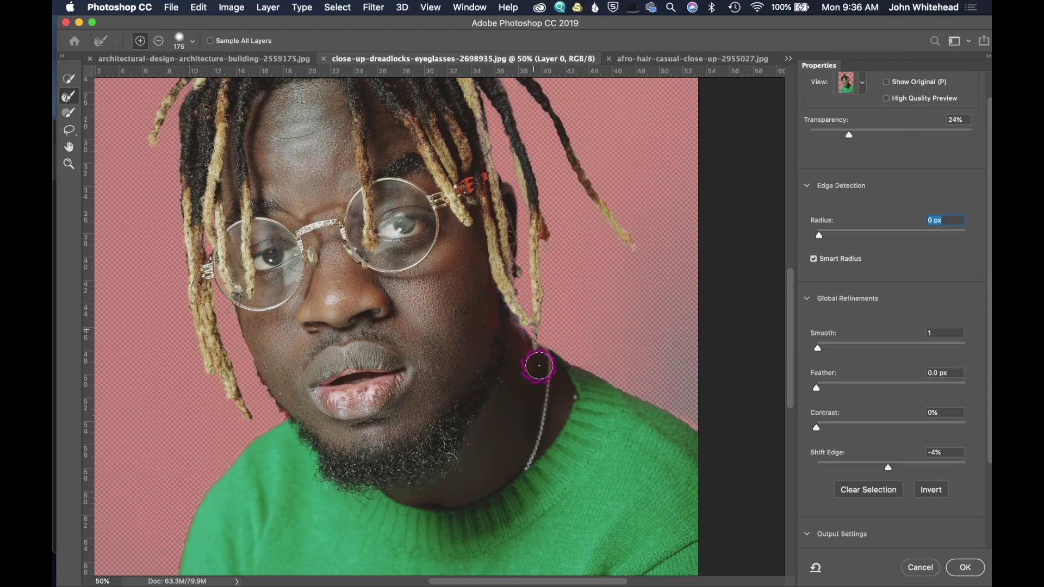
left_click_drag(513, 354, 543, 380)
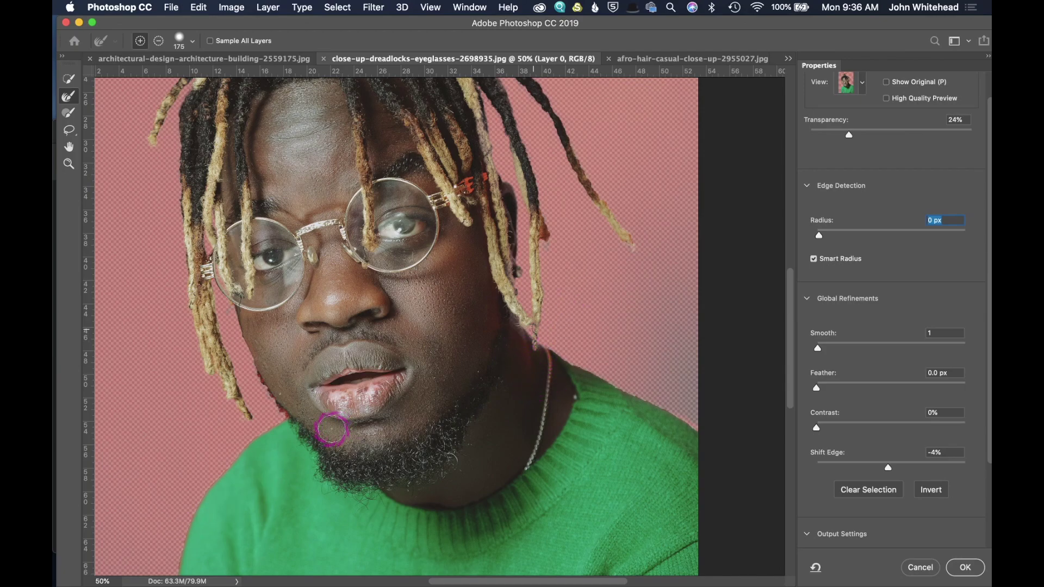
left_click_drag(331, 429, 262, 374)
mouse_move(254, 371)
left_mouse_down()
mouse_move(284, 409)
mouse_move(254, 370)
mouse_move(266, 393)
left_mouse_up()
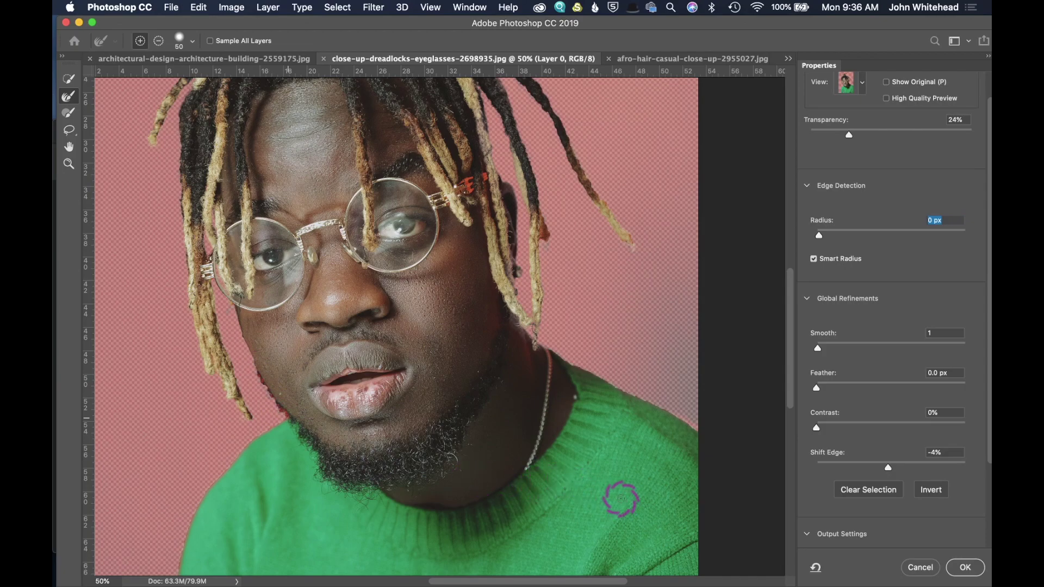
mouse_move(242, 435)
left_mouse_down()
mouse_move(251, 374)
mouse_move(266, 388)
mouse_move(248, 353)
mouse_move(244, 308)
mouse_move(228, 293)
left_mouse_up()
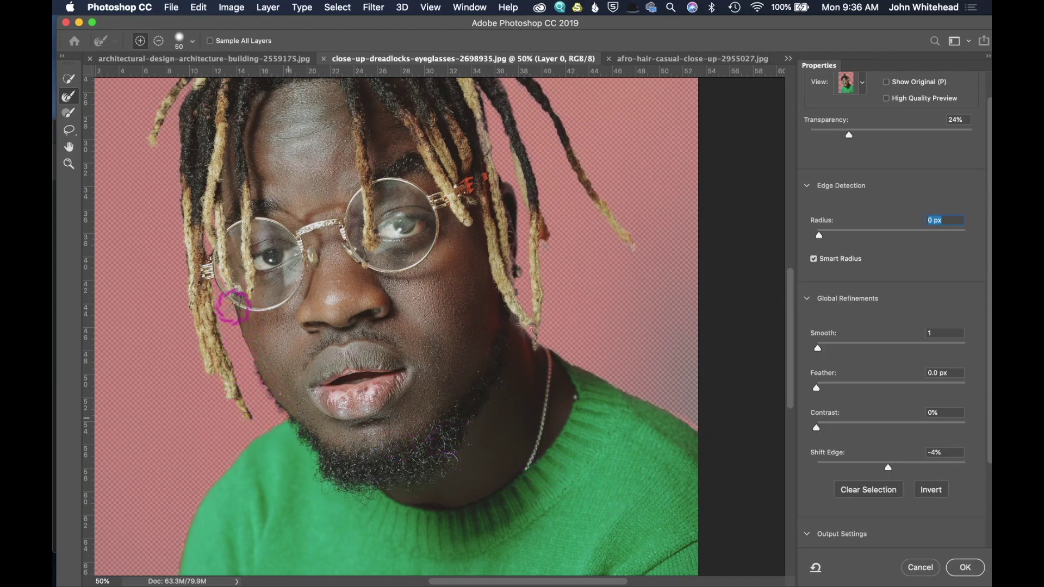
Try Decontaminate Colors with the amount lowered to 37%, and turn it off again.
scroll(860, 461, "down", 3)
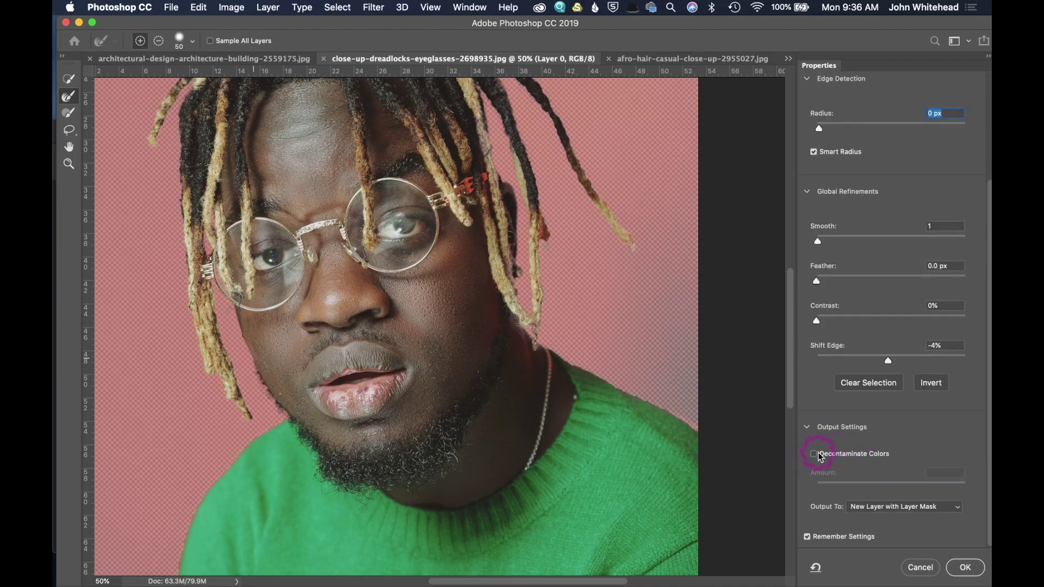
left_click_drag(479, 405, 473, 233)
mouse_move(505, 322)
left_mouse_down()
mouse_move(557, 397)
mouse_move(620, 302)
mouse_move(634, 256)
mouse_move(538, 368)
left_mouse_up()
left_click(814, 455)
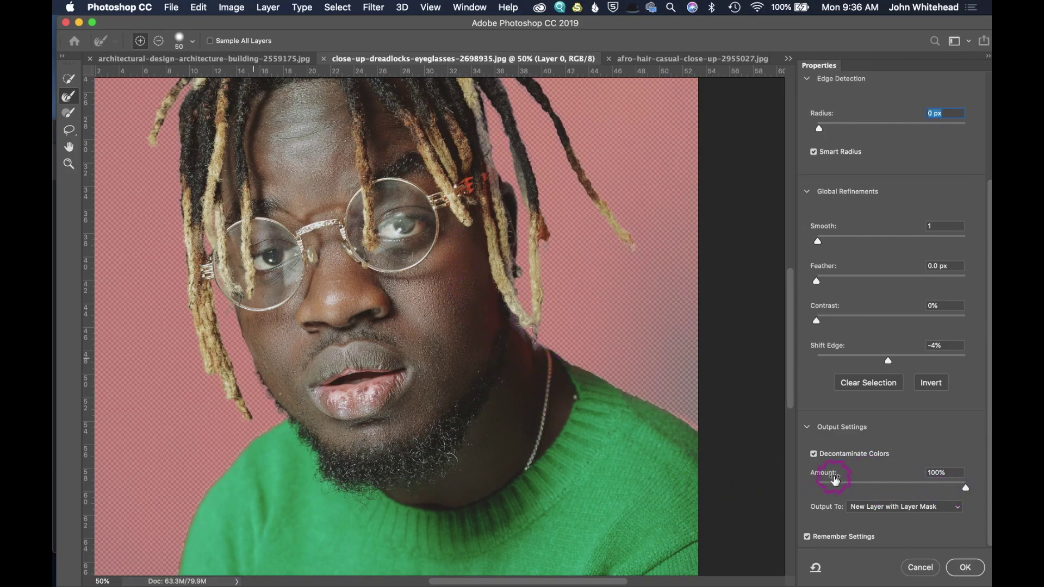
left_click_drag(966, 491, 872, 500)
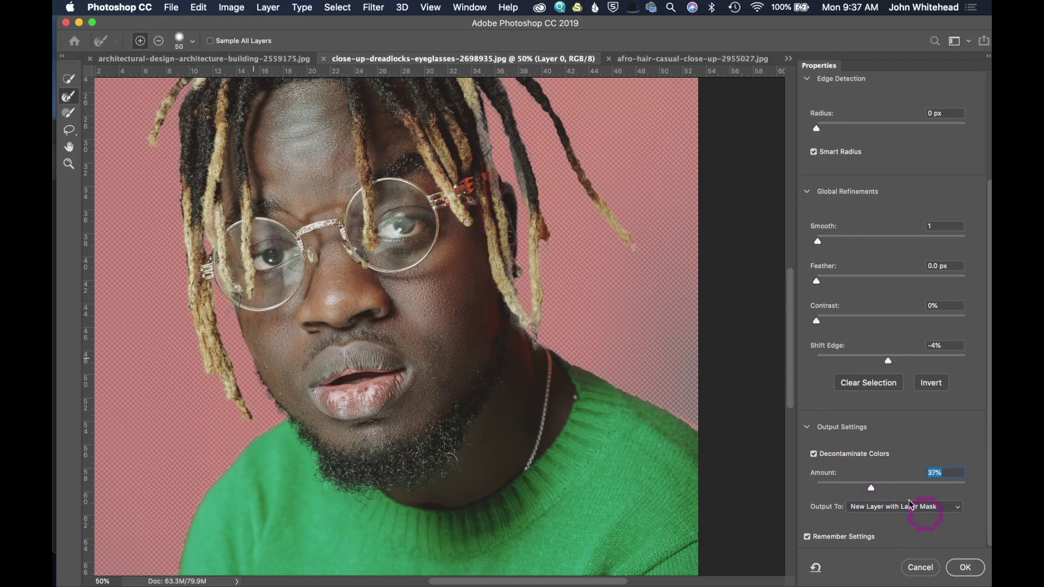
left_click(812, 453)
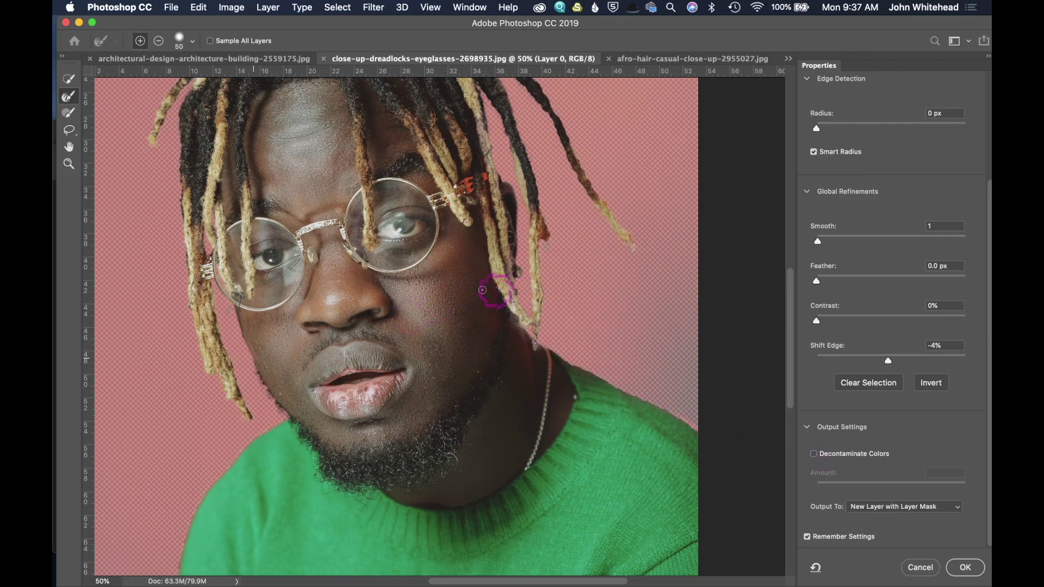
Output the refined selection to a new layer with a layer mask.
left_click(898, 508)
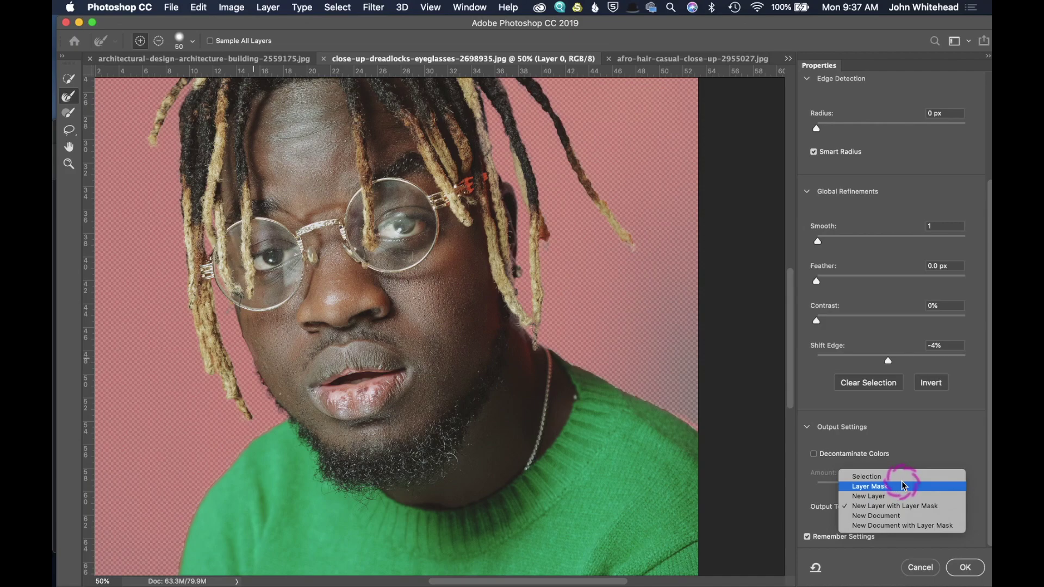
left_click(911, 508)
left_click(981, 569)
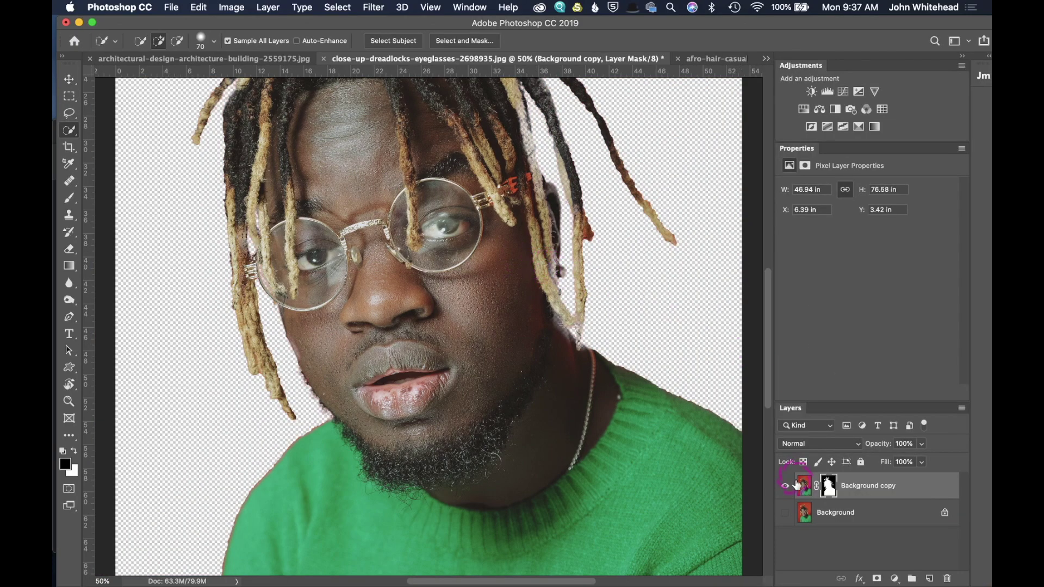
Examine the cutout's hair, face and sweater edges against transparency, both as a whole and close up.
left_click(817, 485)
key("super+minus")
key("super+minus")
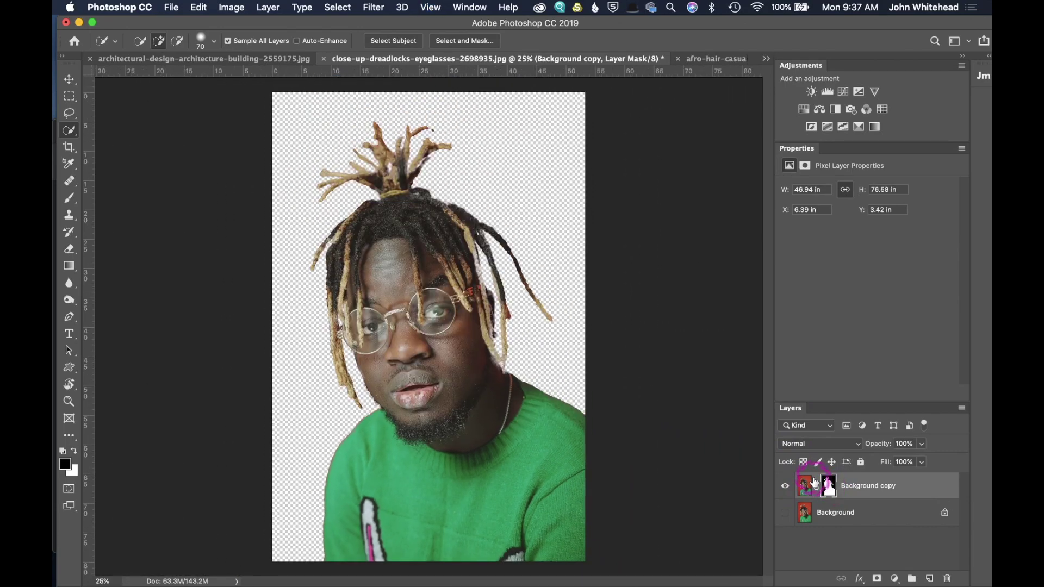
key("super+plus")
key("super+plus")
key("super+plus")
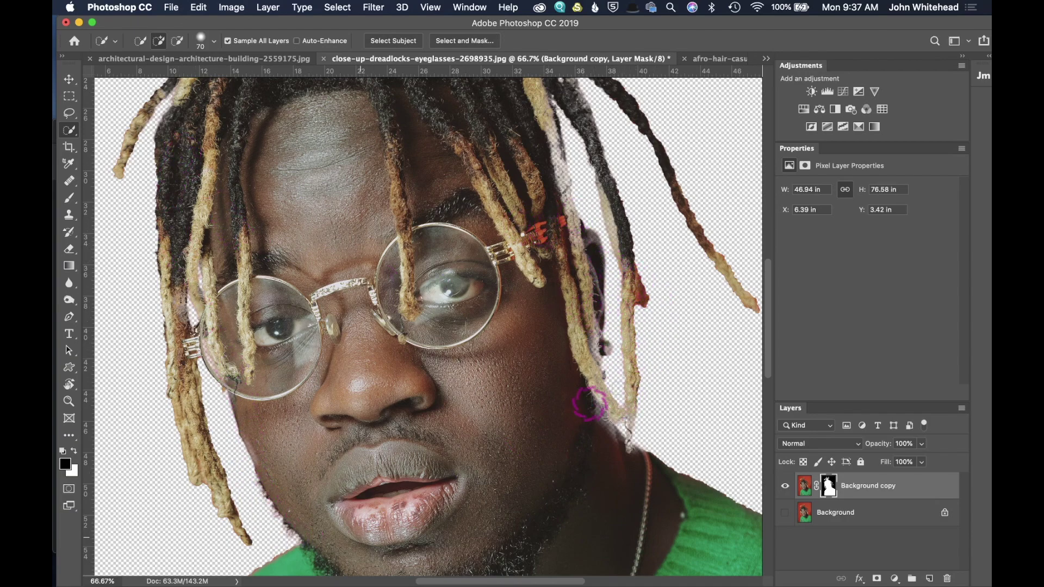
key("super+minus")
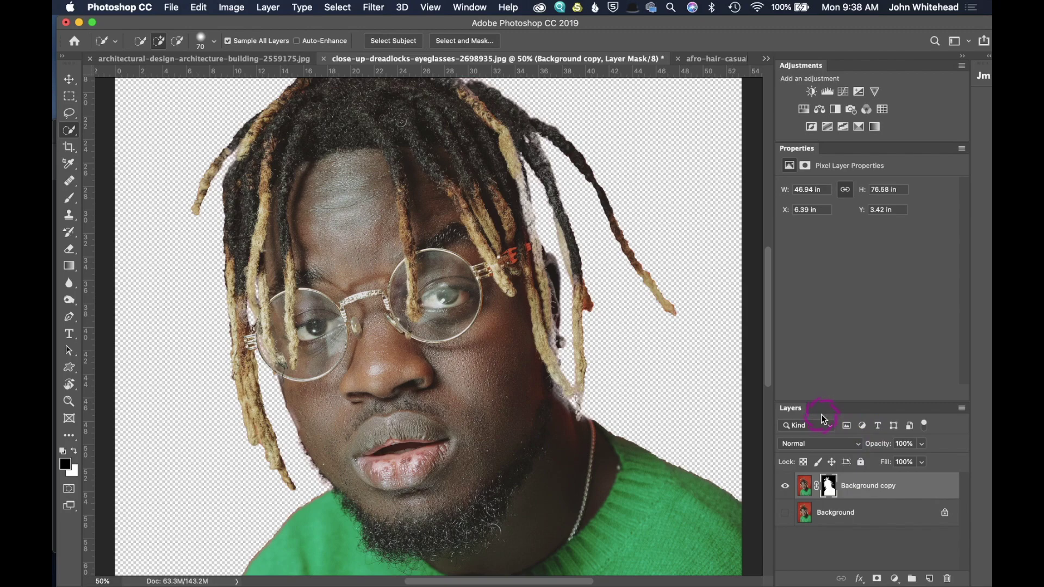
left_click_drag(385, 514, 441, 344)
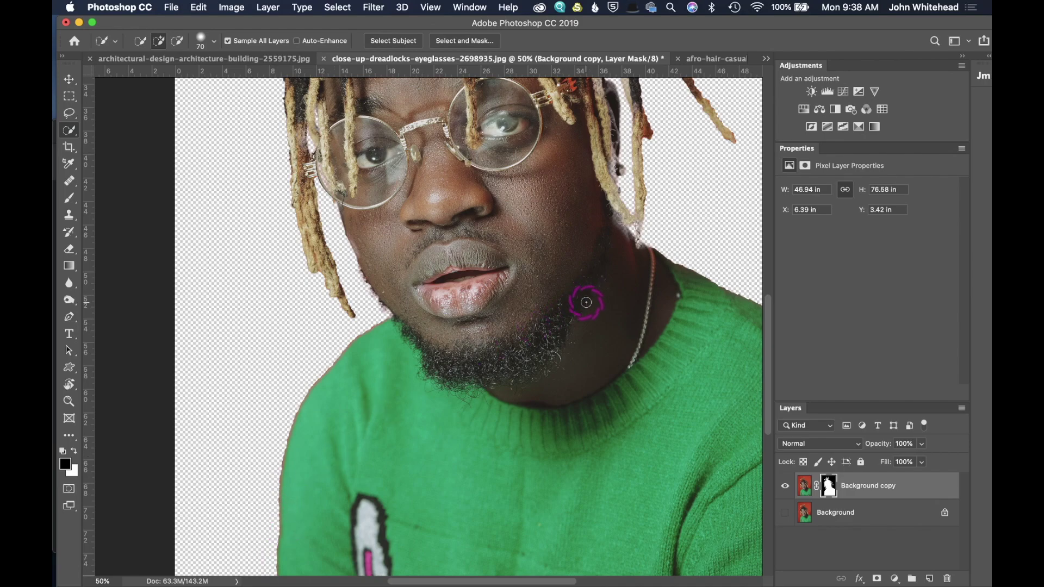
Make the original Background layer active and visible, and hide the masked copy.
key("alt+bracketleft")
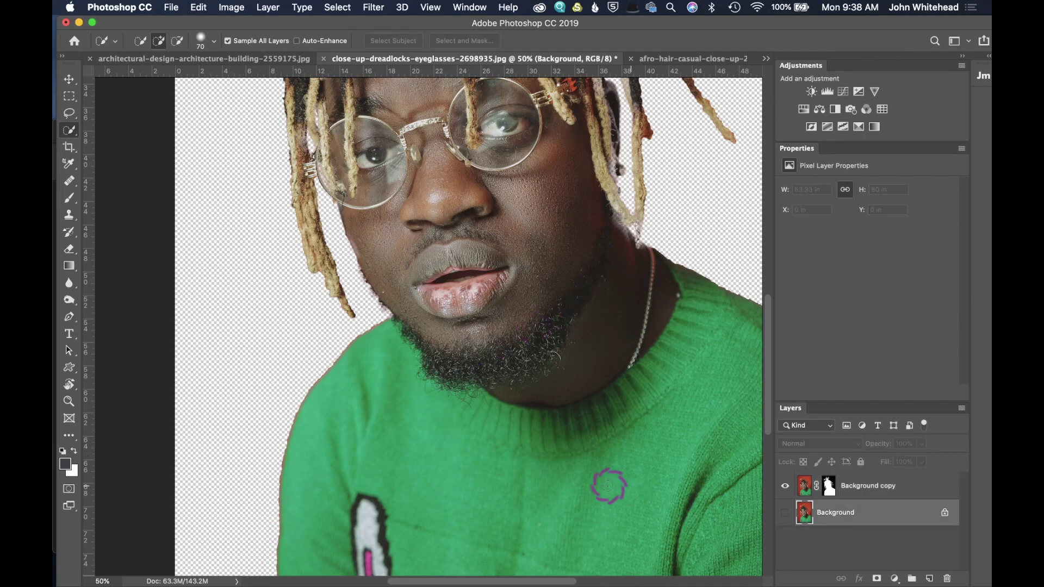
left_click(787, 513)
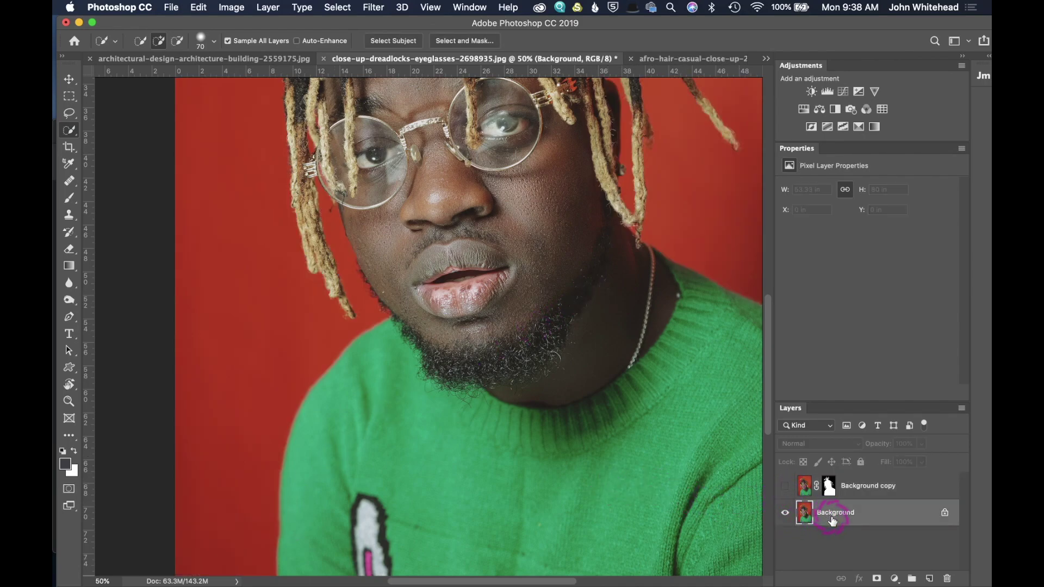
left_click(468, 6)
Select the green sweater and the neck area beside the necklace with the Quick Selection tool, and open the selection in Select and Mask.
mouse_move(390, 342)
left_mouse_down()
mouse_move(342, 450)
mouse_move(381, 539)
left_mouse_up()
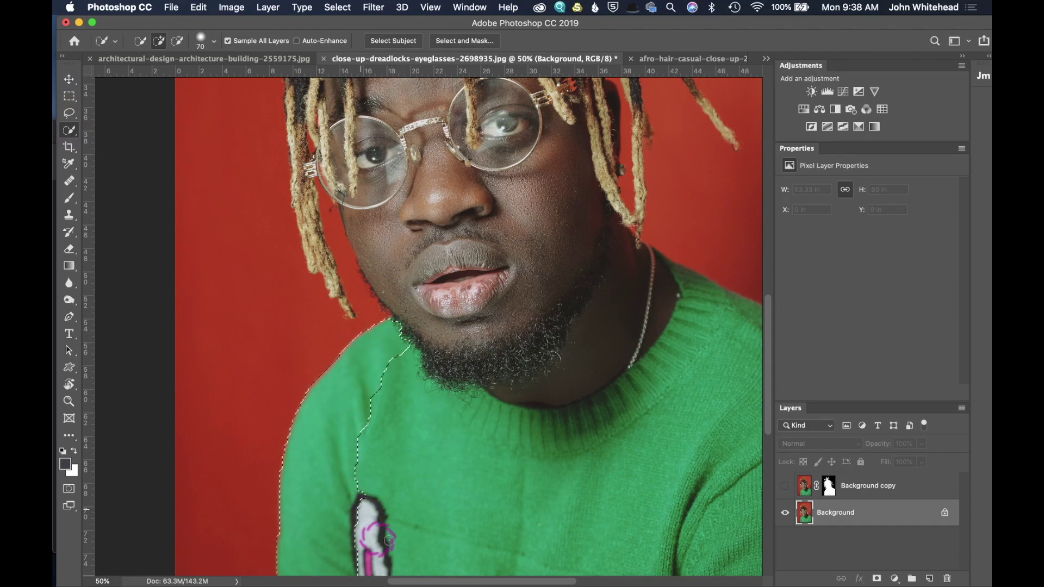
left_click(705, 357)
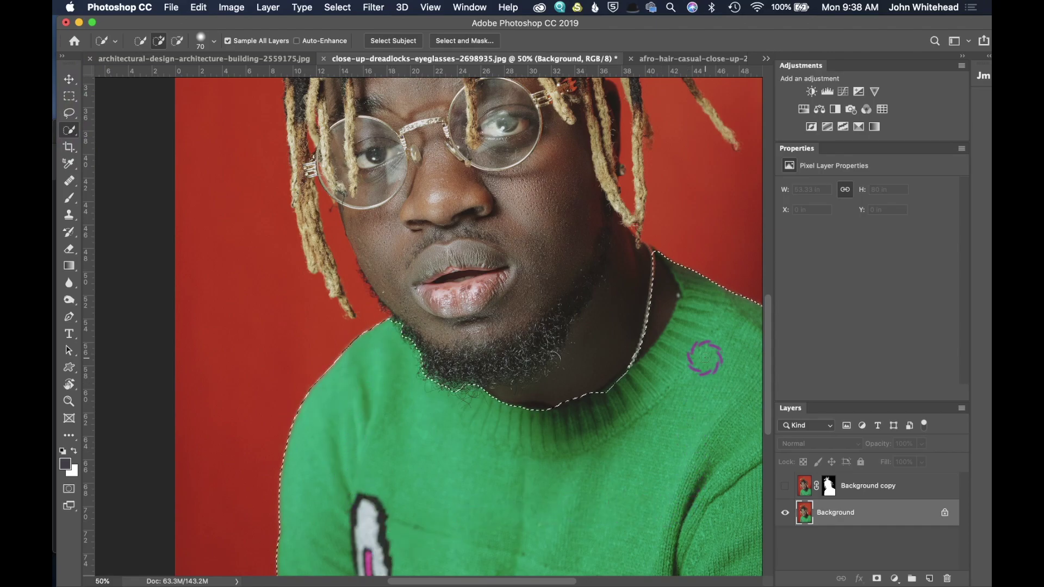
key("super+minus")
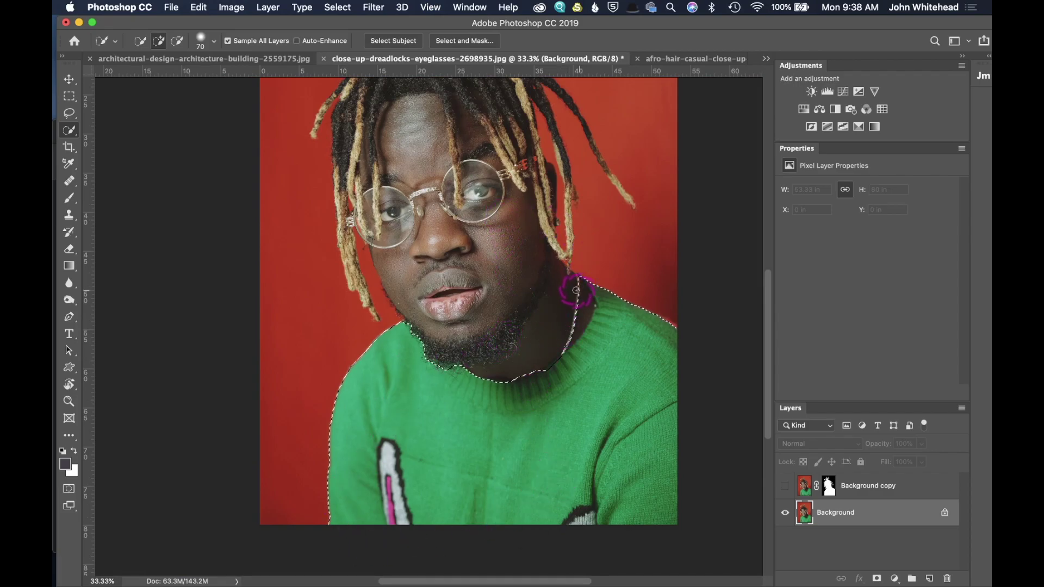
left_click_drag(565, 299, 600, 287)
left_click(457, 46)
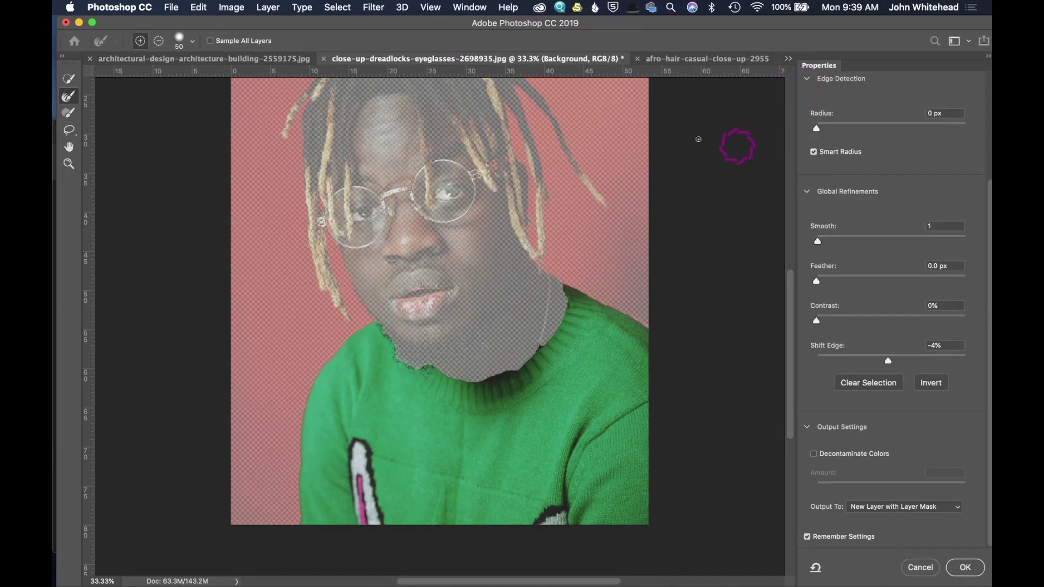
Refine the sweater selection's edge with Smooth 0, Feather 6.4 px, Contrast 0% and Shift Edge -26%.
key("super+equal")
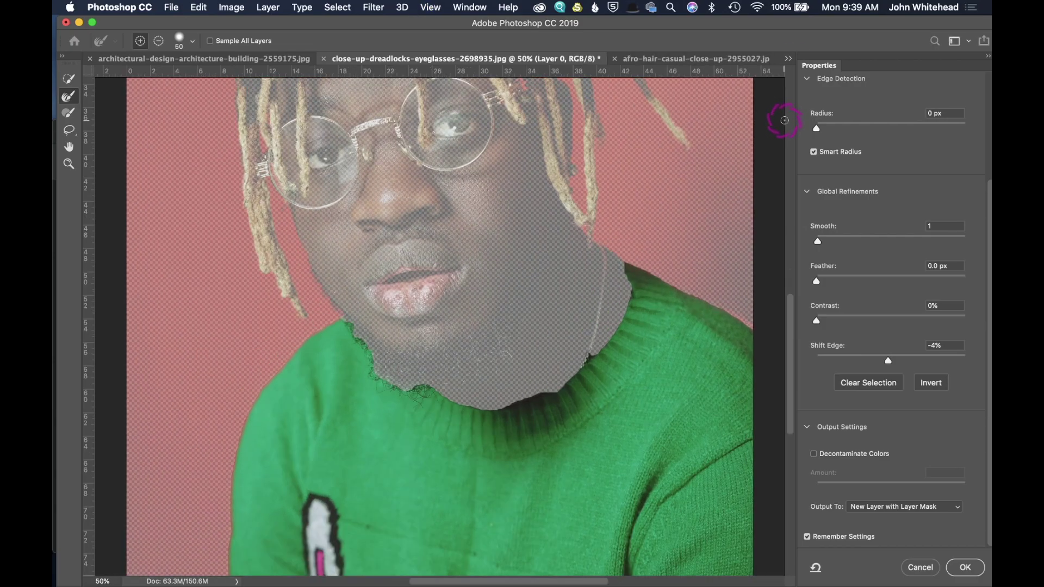
left_click_drag(555, 290, 544, 217)
key("super+r")
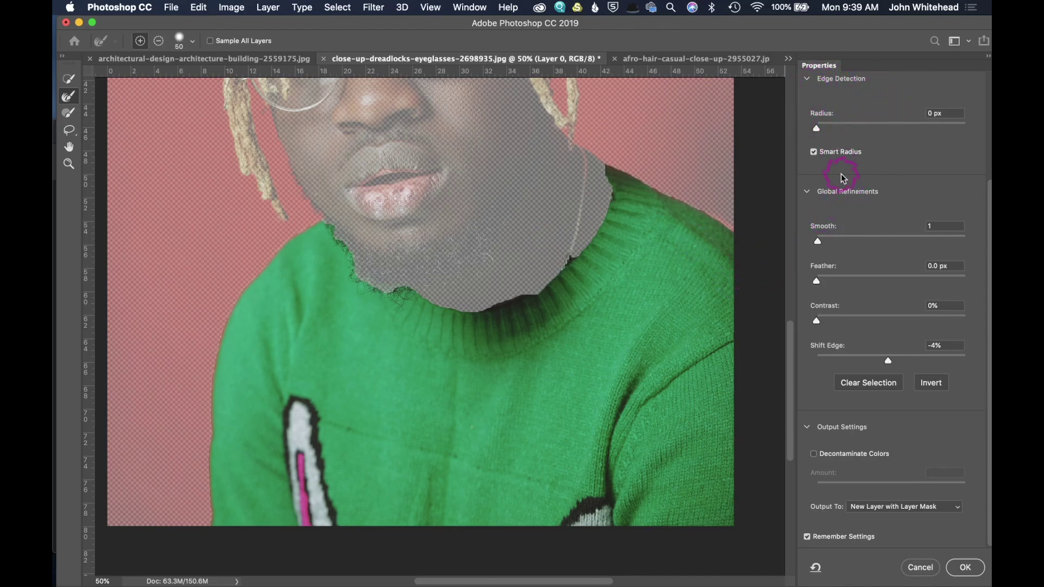
left_click(809, 80)
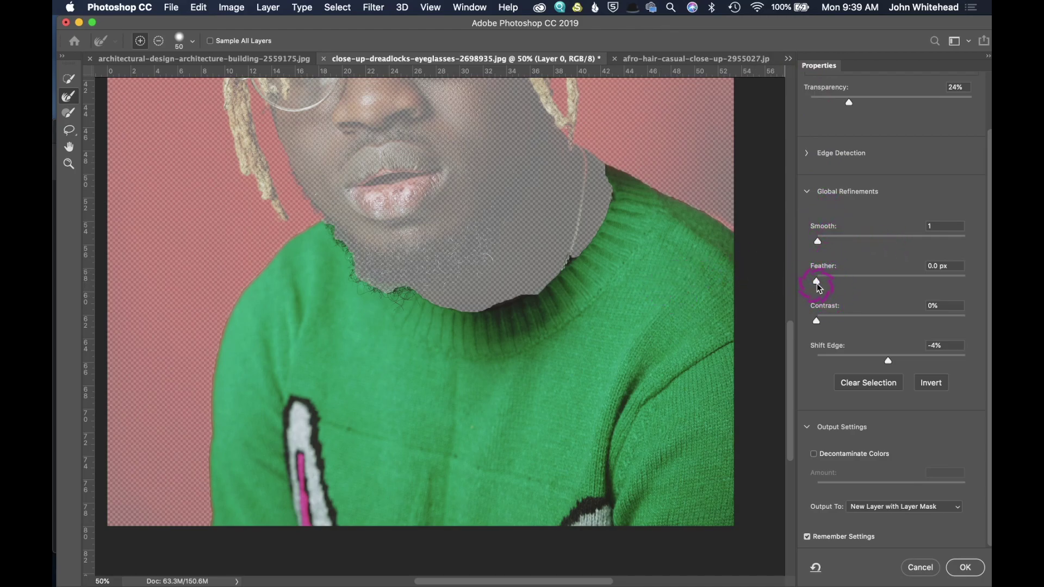
left_click(856, 280)
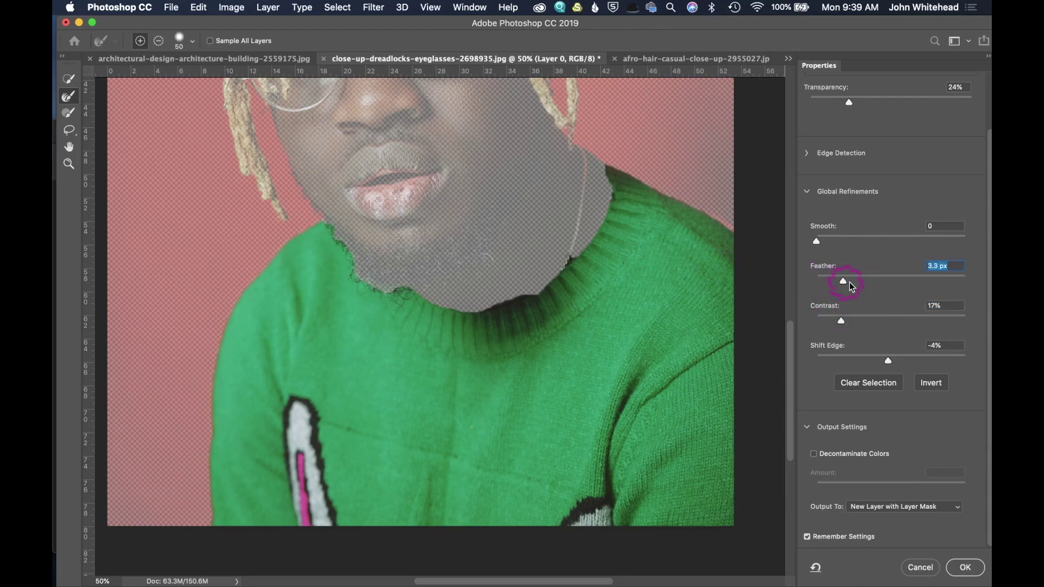
left_click(839, 326)
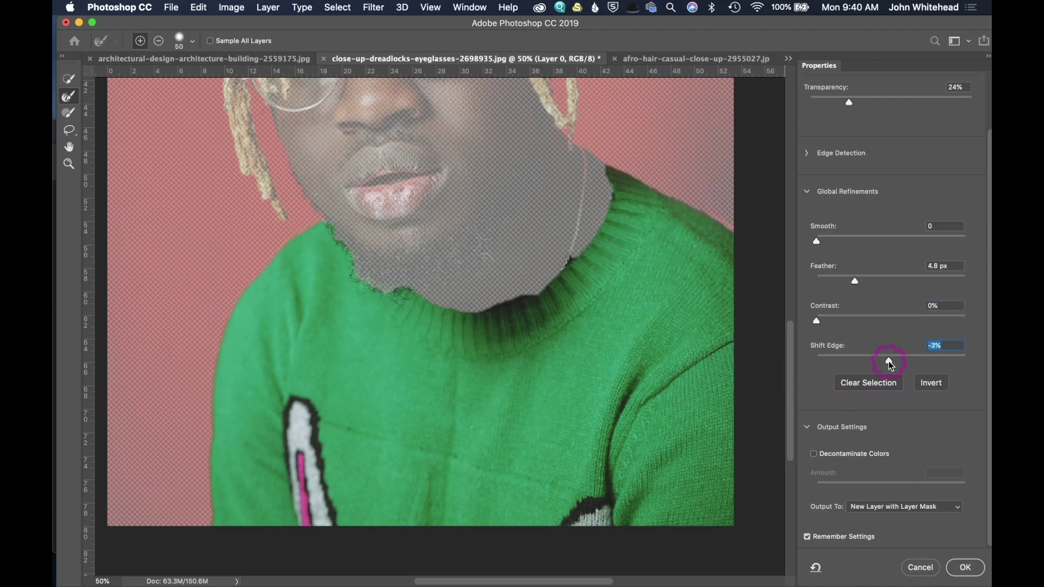
left_click_drag(879, 364, 836, 364)
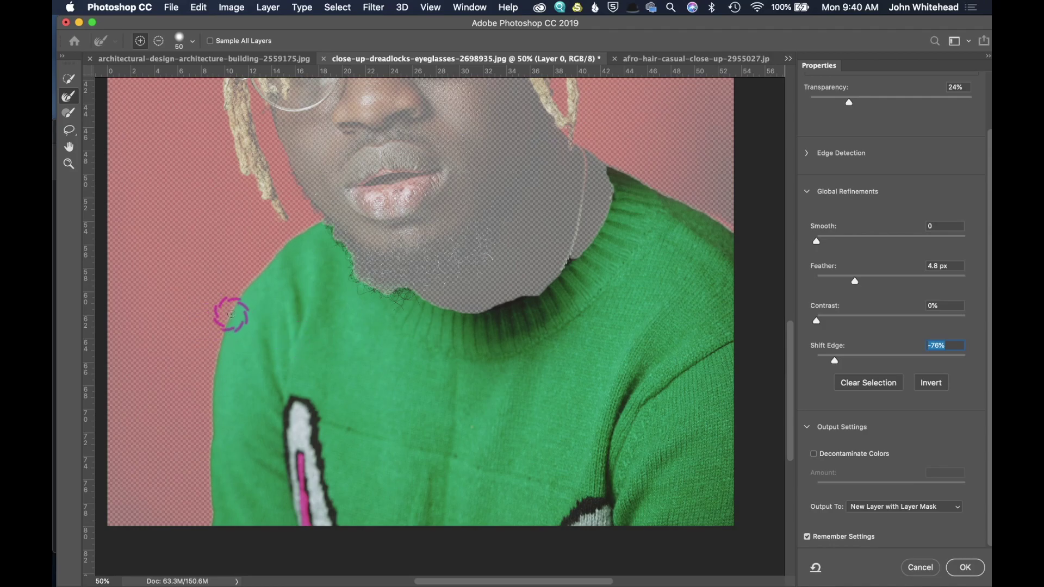
left_click_drag(962, 360, 950, 360)
left_click_drag(224, 312, 231, 317)
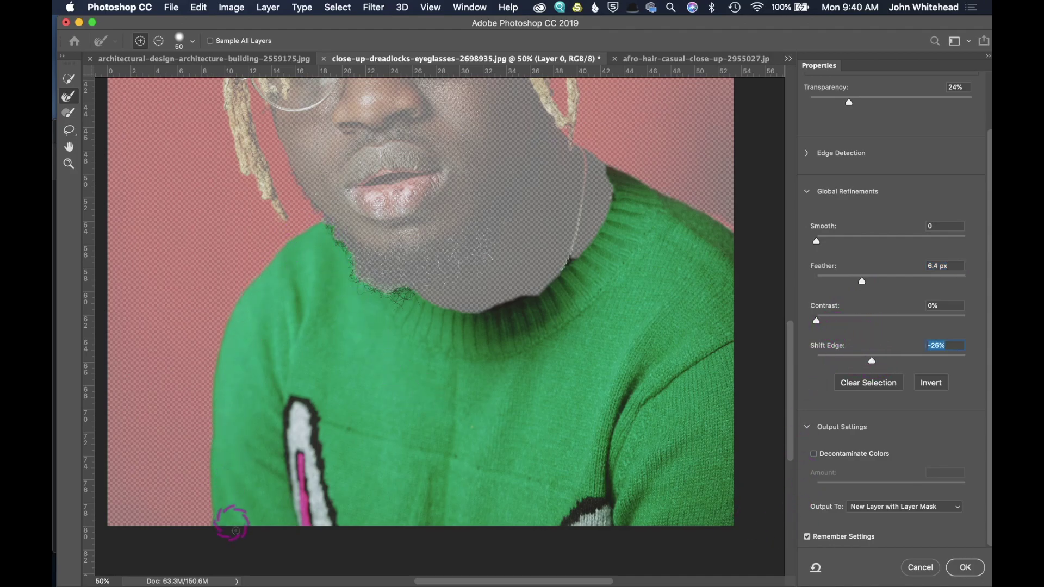
Output the sweater selection as a layer mask and make the Background copy layer visible again.
left_click(905, 507)
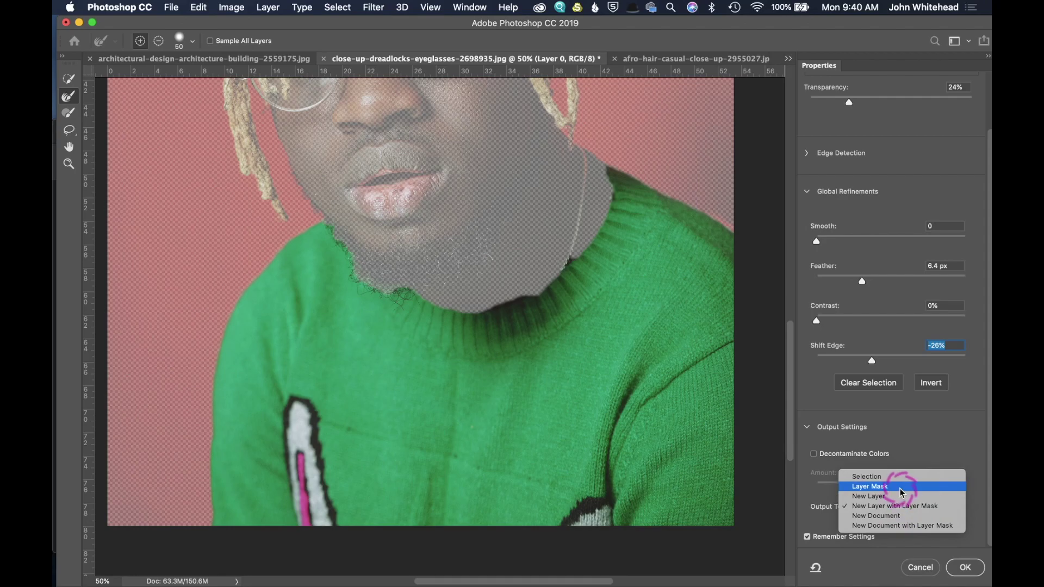
left_click(961, 570)
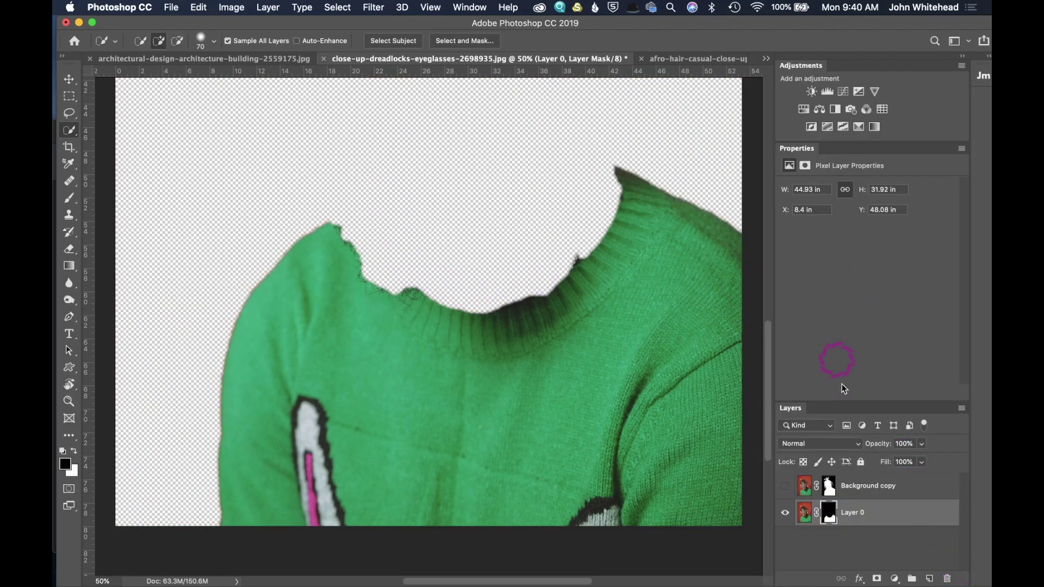
left_click(785, 488)
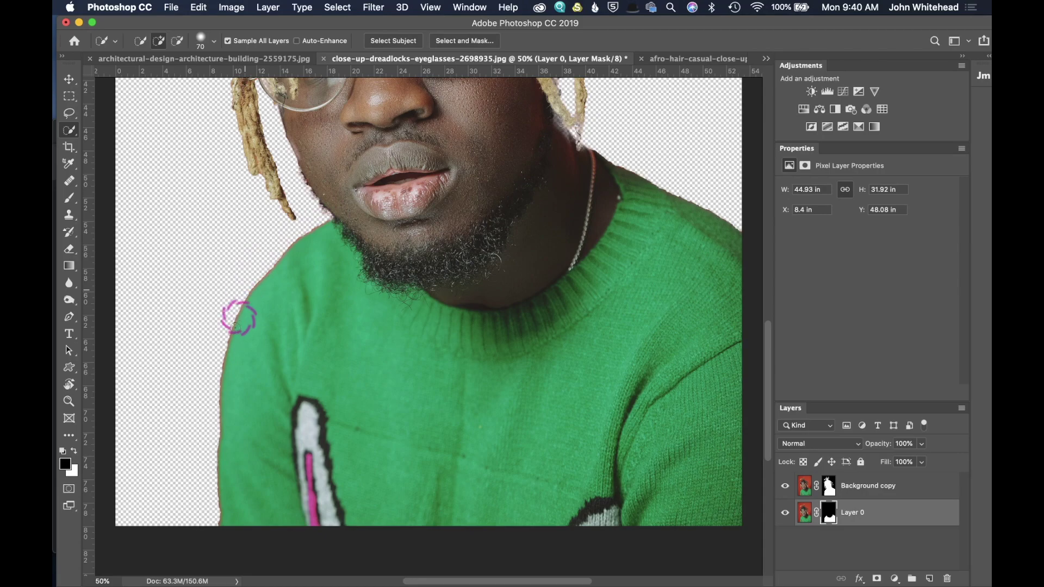
Compare the sweater edges with the Background copy layer hidden and shown over Layer 0.
left_click(799, 507)
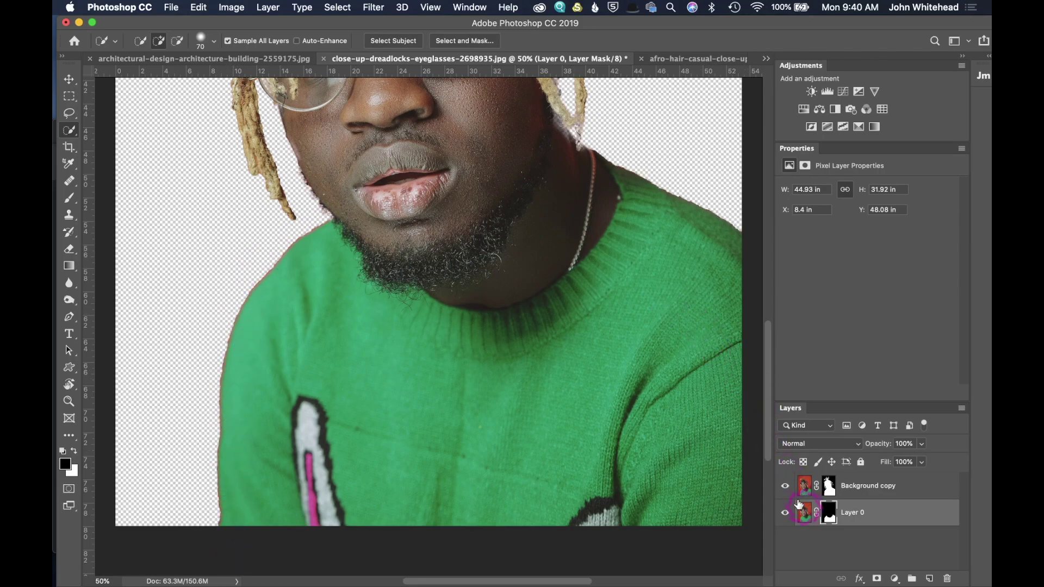
left_click(786, 486)
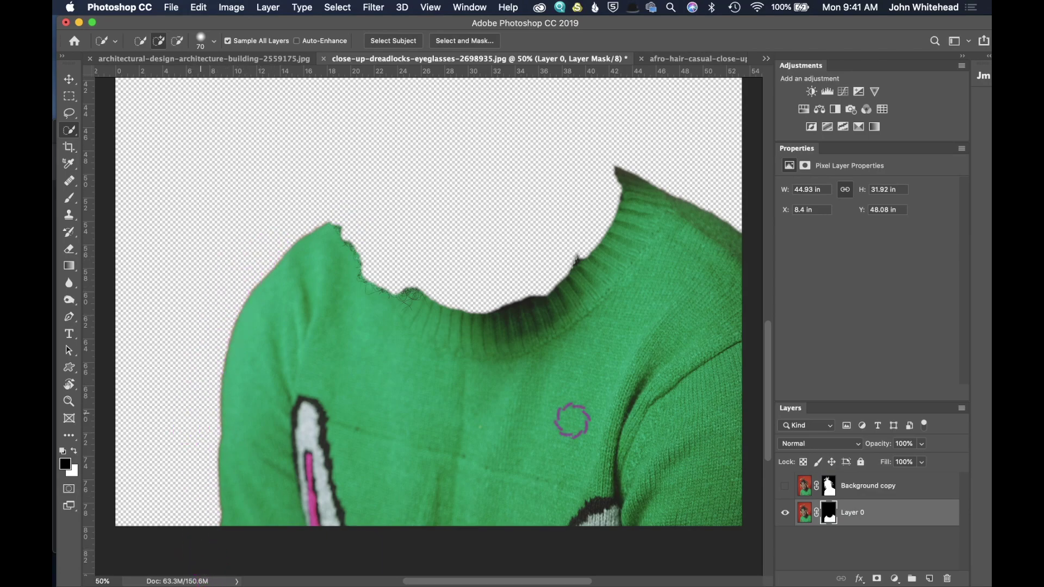
left_click(785, 485)
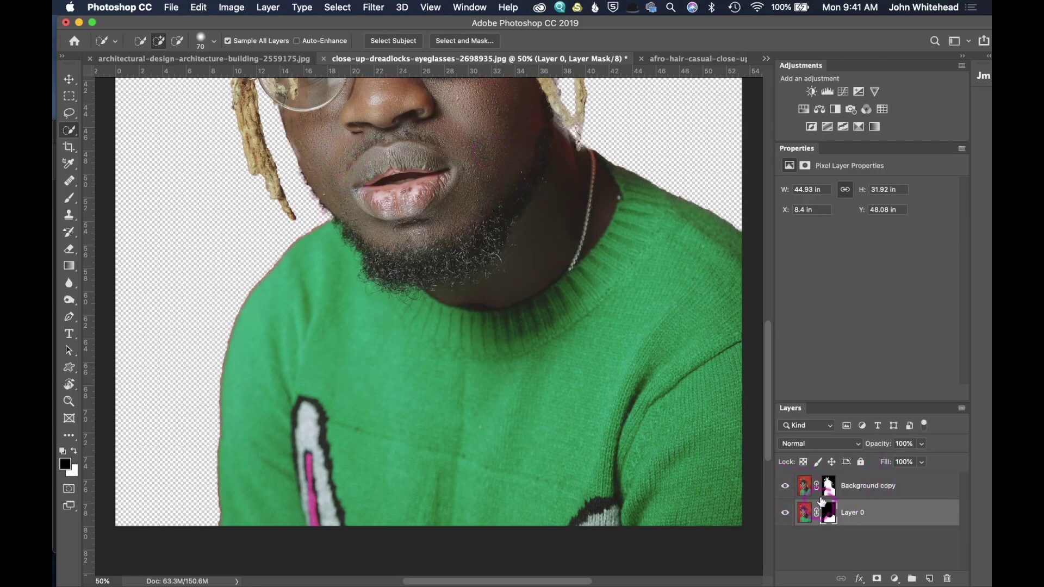
left_click_drag(827, 517, 818, 523)
left_click_drag(813, 524, 711, 479)
left_click_drag(837, 498, 832, 506)
Paint black on the Background copy's mask along the sweater's outer edges with a 150 px brush to remove the rough fringe.
left_click(829, 488)
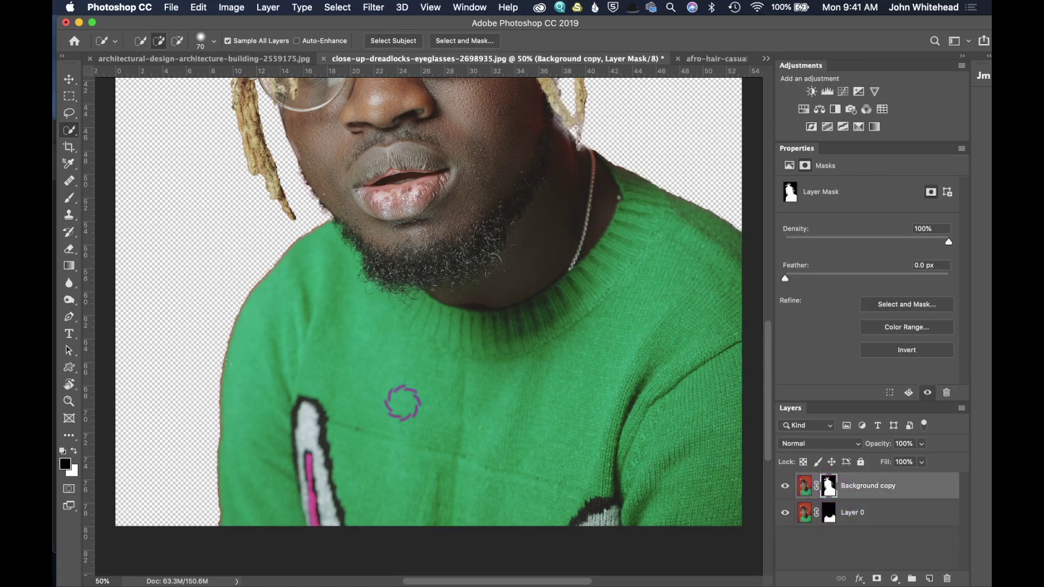
left_click(69, 197)
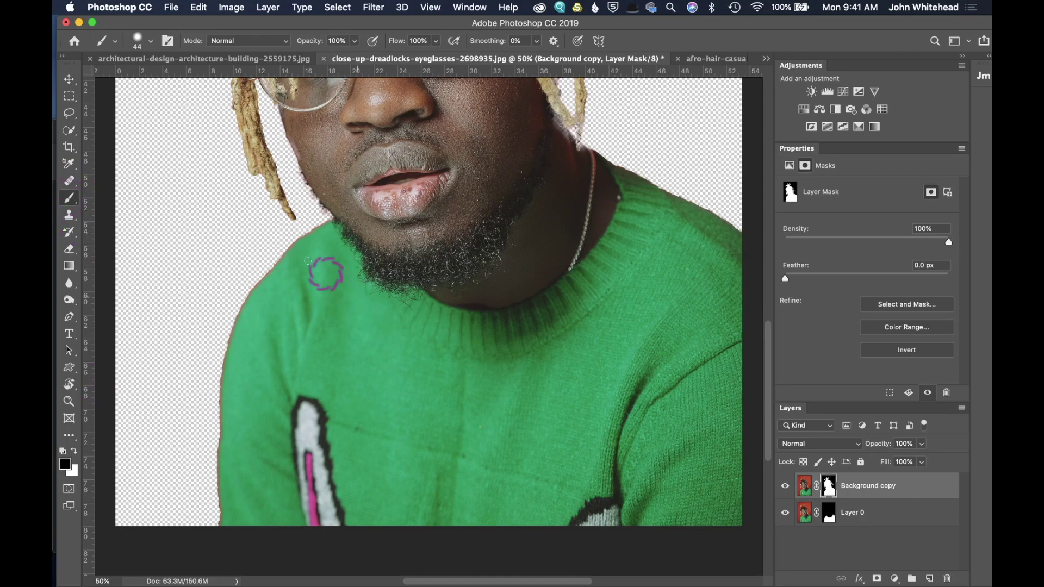
key("bracketright")
key("bracketright")
key("bracketright")
key("bracketright")
key("bracketright")
key("bracketright")
key("bracketright")
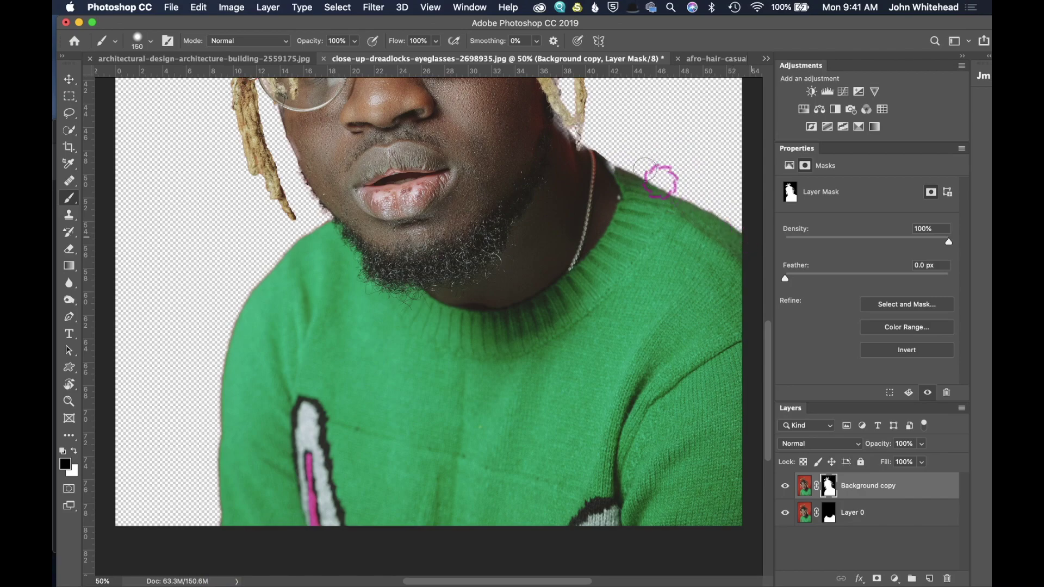
Paint white on the Background copy's mask over the neck area between the necklace and the collar, and check the layer's contribution.
key("x")
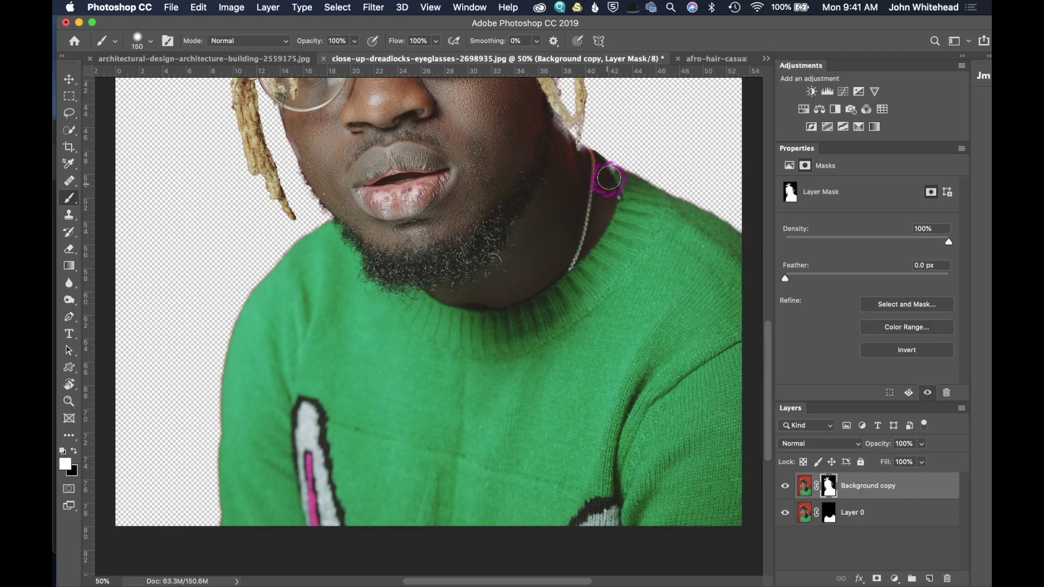
left_click_drag(604, 175, 610, 176)
left_click(784, 483)
left_click(784, 483)
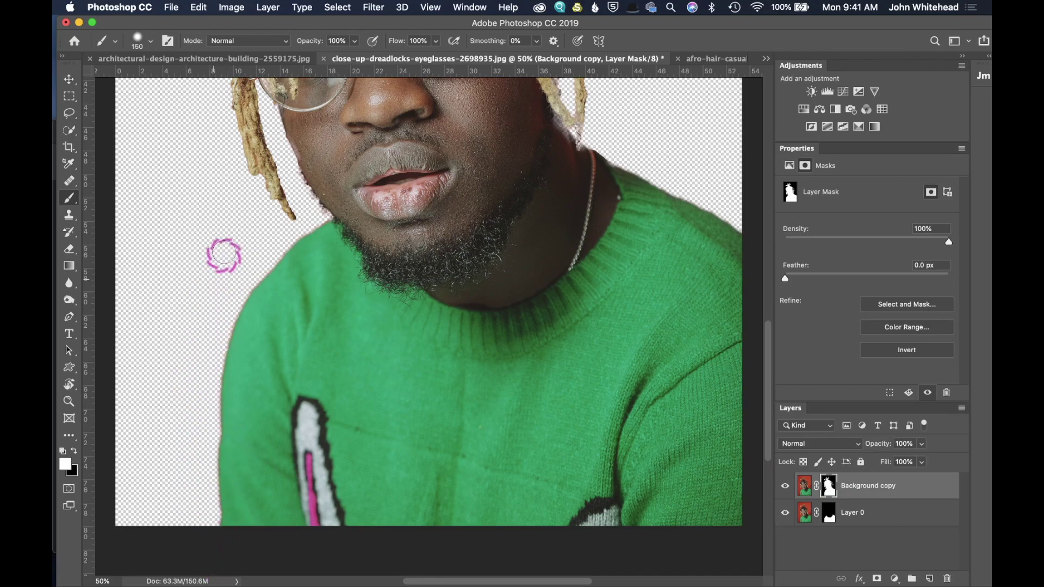
Make Layer 0's mask active, set the painting colour to black and reduce the brush size to 89 px at the sleeve's edge.
left_click(836, 516)
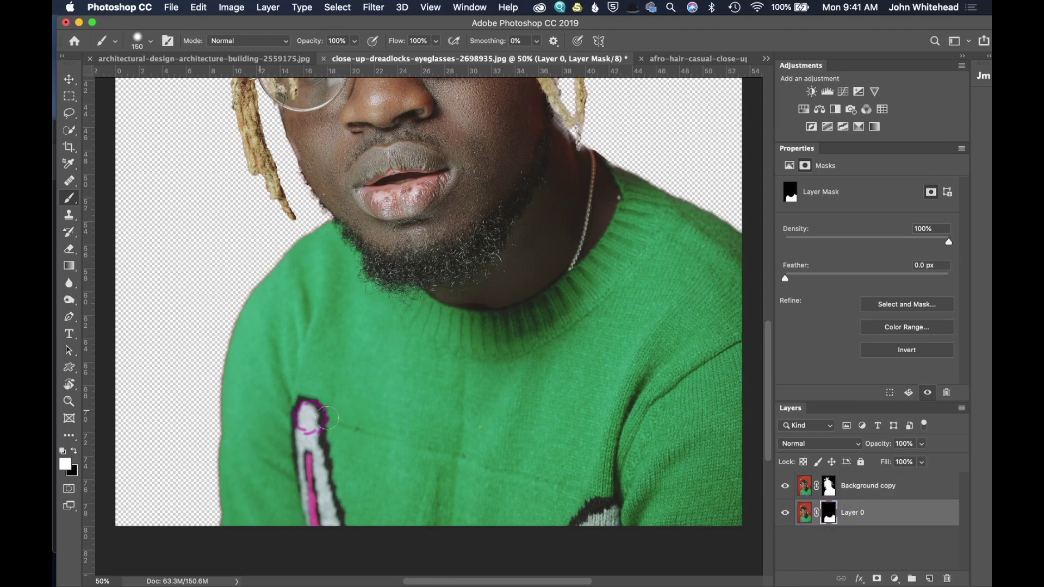
key("super+equal")
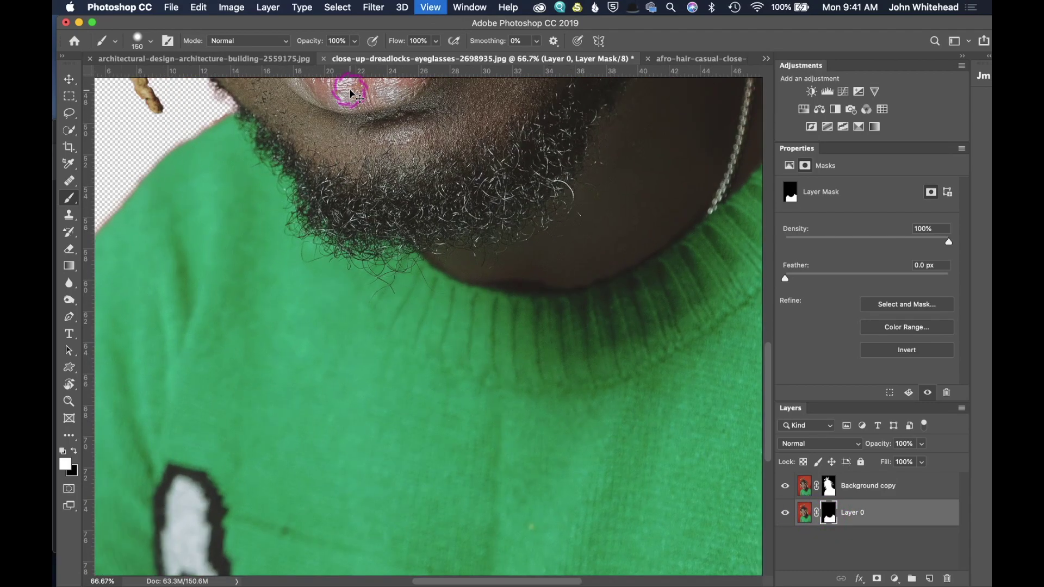
key("super+equal")
left_click_drag(174, 310, 429, 238)
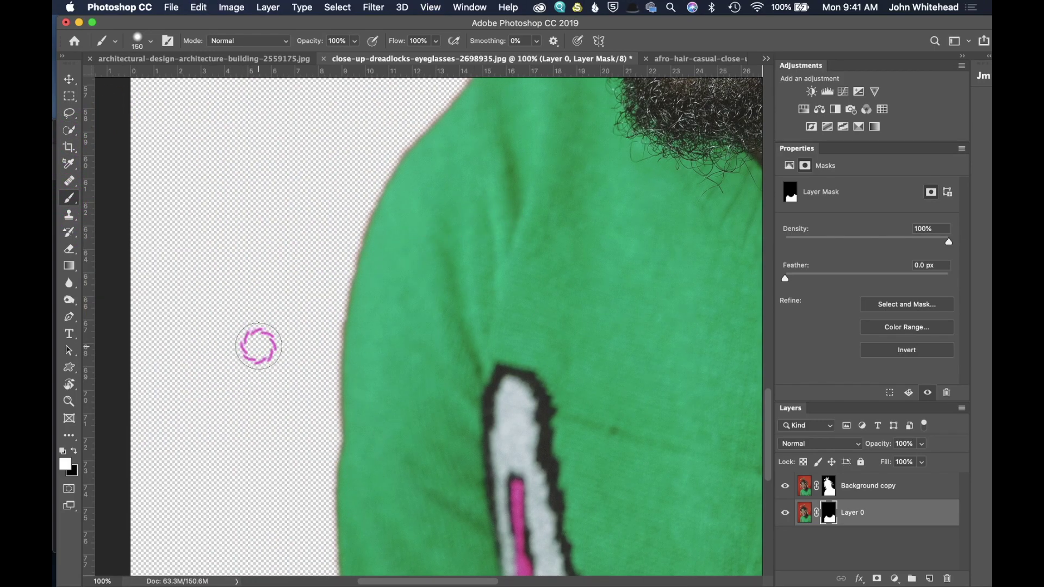
key("x")
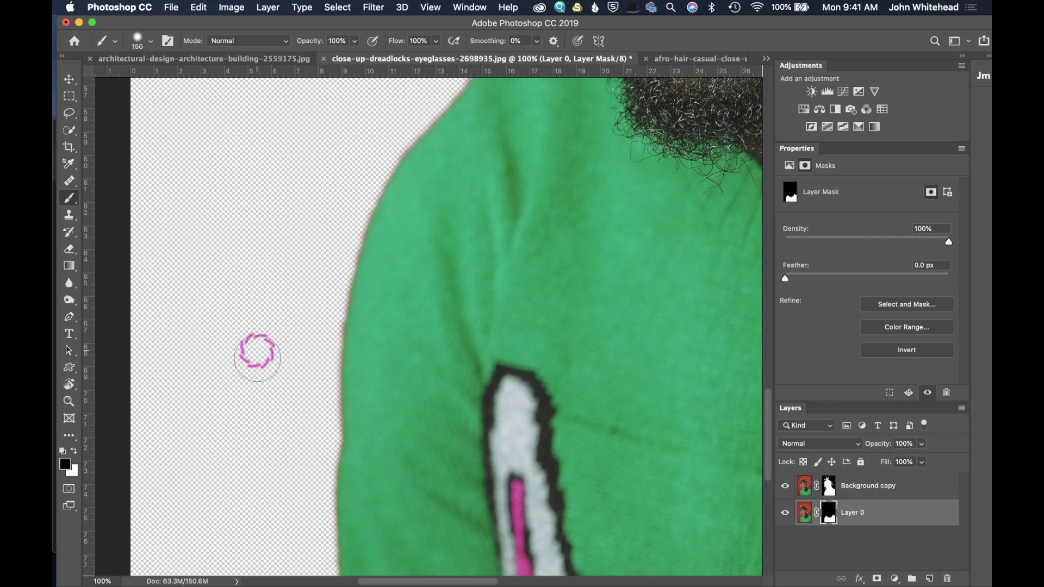
left_click_drag(305, 386, 297, 390, "ctrl+alt")
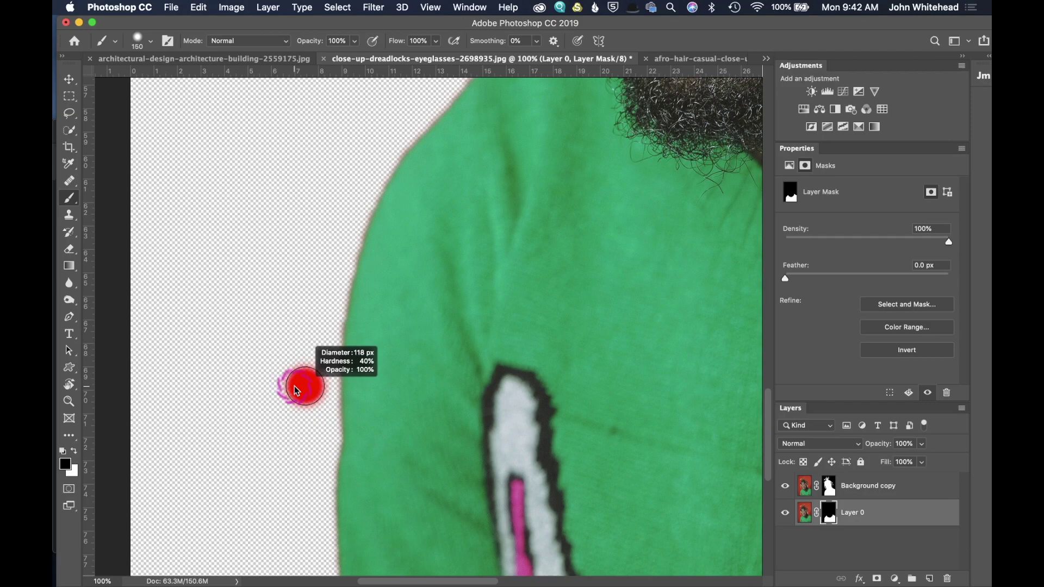
left_click_drag(296, 390, 298, 389, "ctrl+alt")
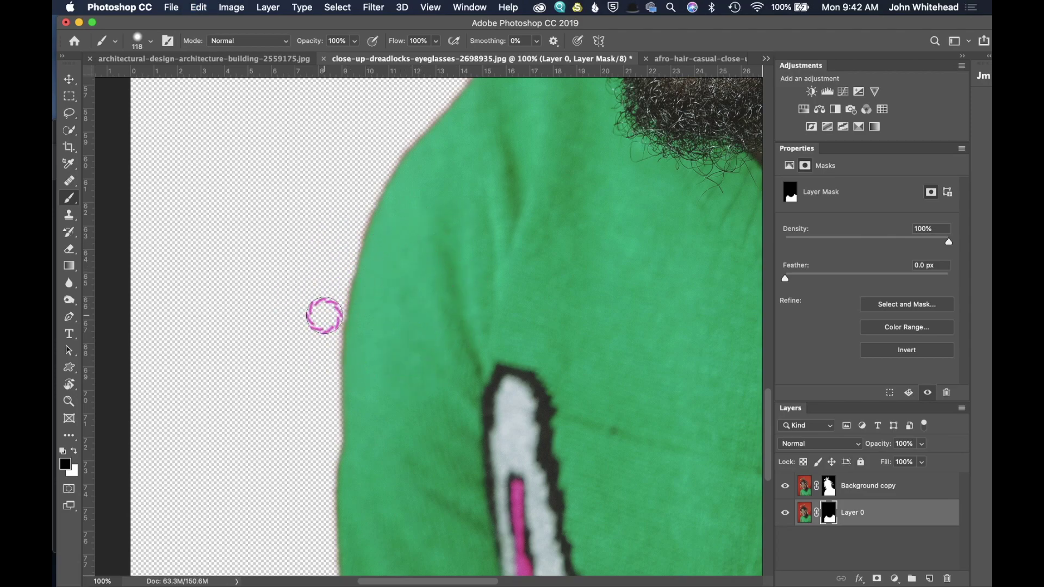
left_click_drag(325, 318, 301, 317)
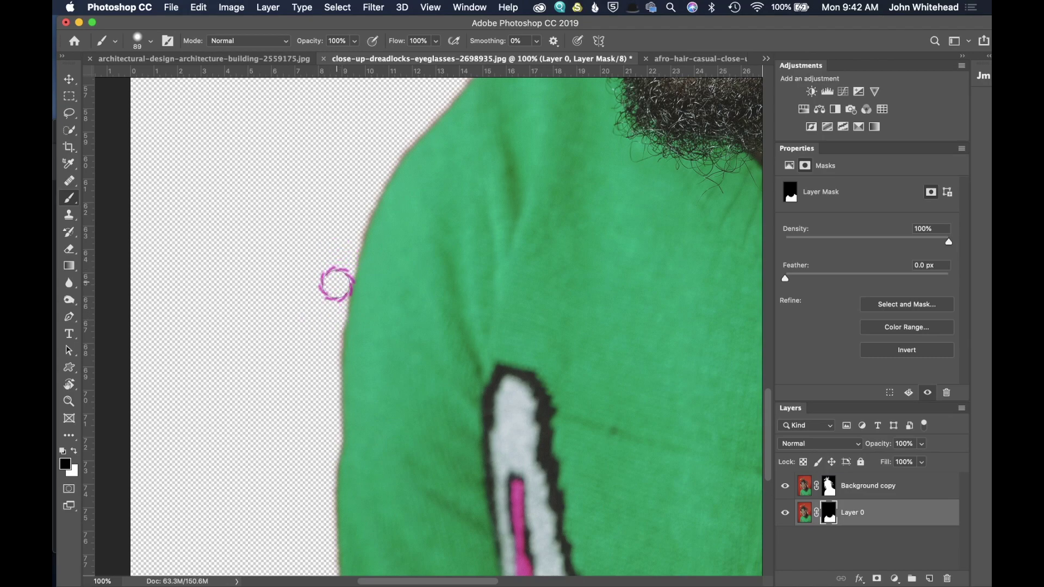
Paint away a bit of the sleeve's edge on Layer 0's mask in black, and restore it in white.
left_click(353, 275)
left_click(354, 298)
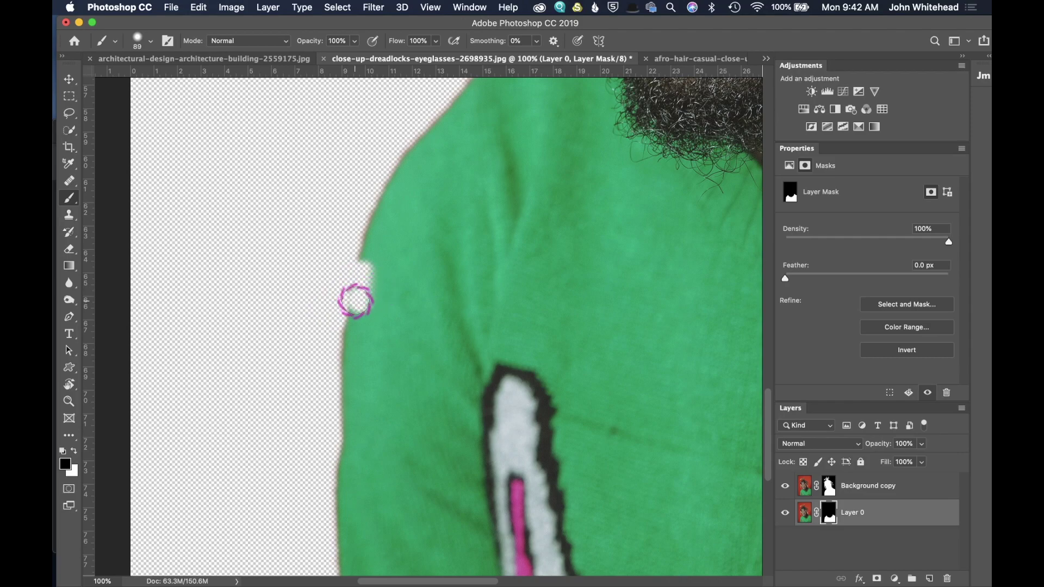
left_click(74, 451)
mouse_move(378, 247)
left_mouse_down()
mouse_move(366, 318)
mouse_move(373, 265)
mouse_move(369, 289)
left_mouse_up()
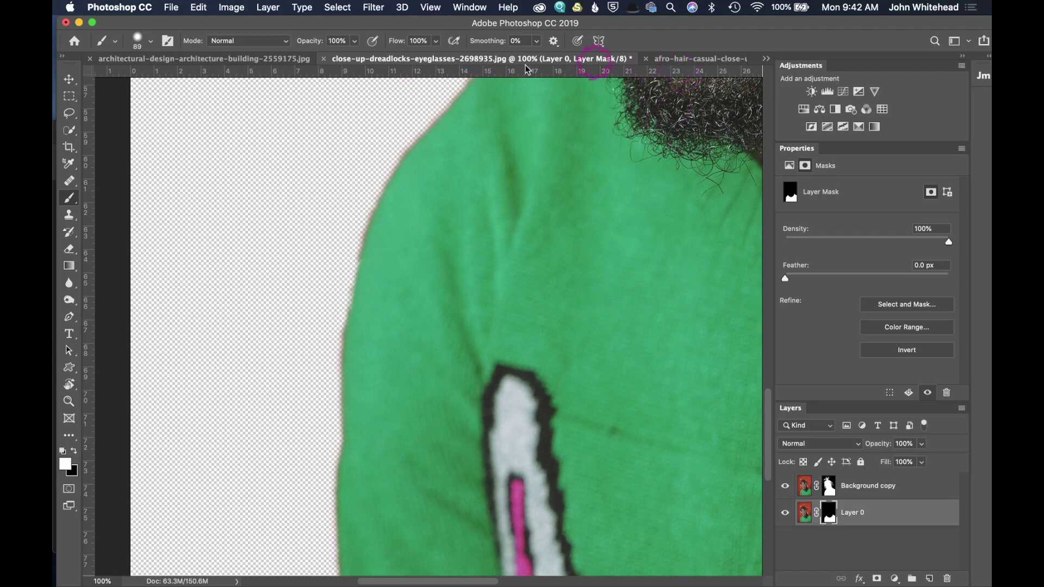
Switch to the architectural building image, select the building with Select Subject and open the selection in Select and Mask.
mouse_move(189, 65)
left_mouse_down()
mouse_move(191, 94)
mouse_move(170, 65)
mouse_move(171, 80)
mouse_move(193, 75)
left_mouse_up()
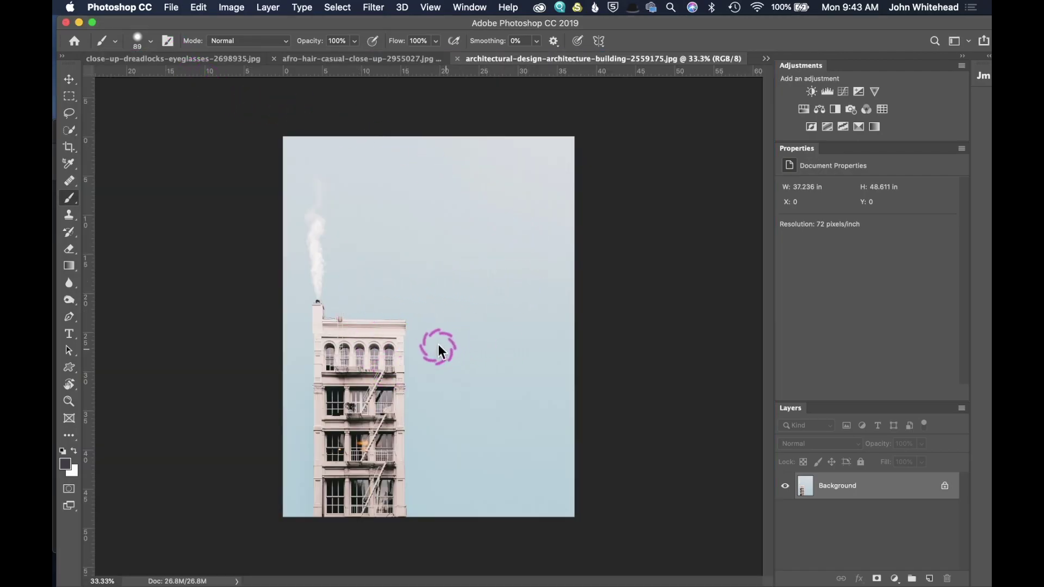
left_click(69, 132)
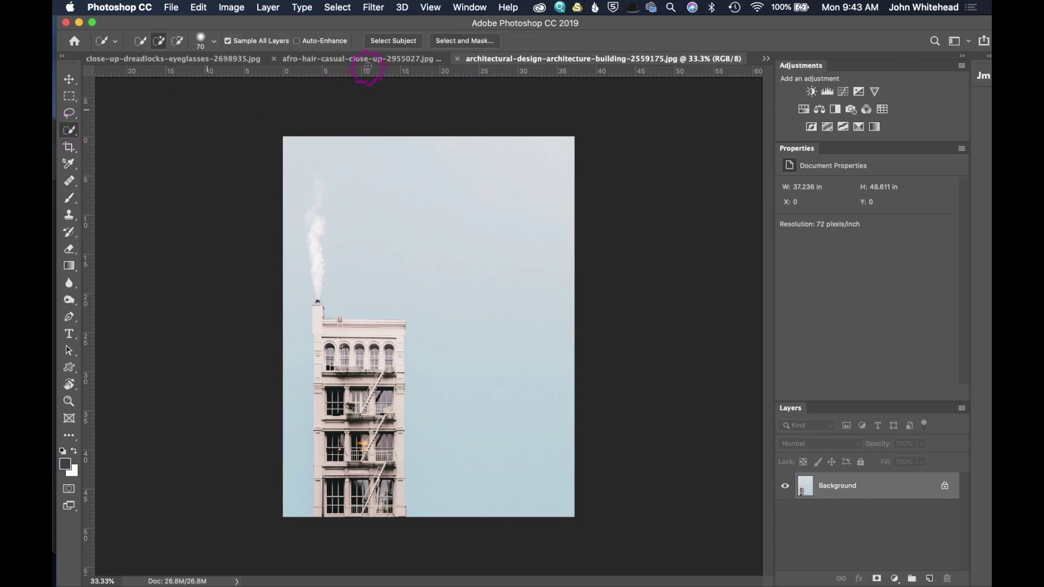
left_click(402, 43)
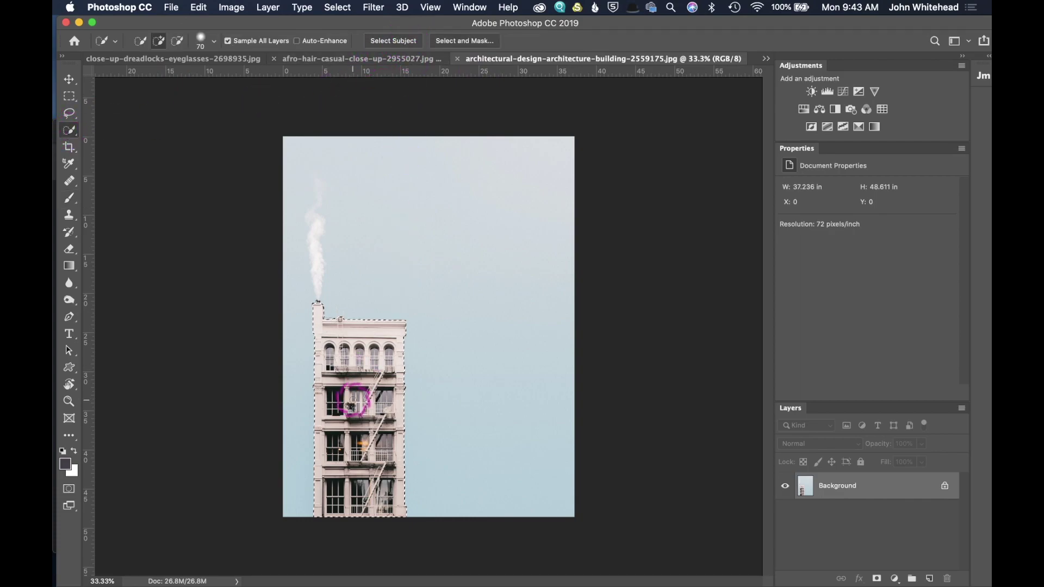
left_click(465, 41)
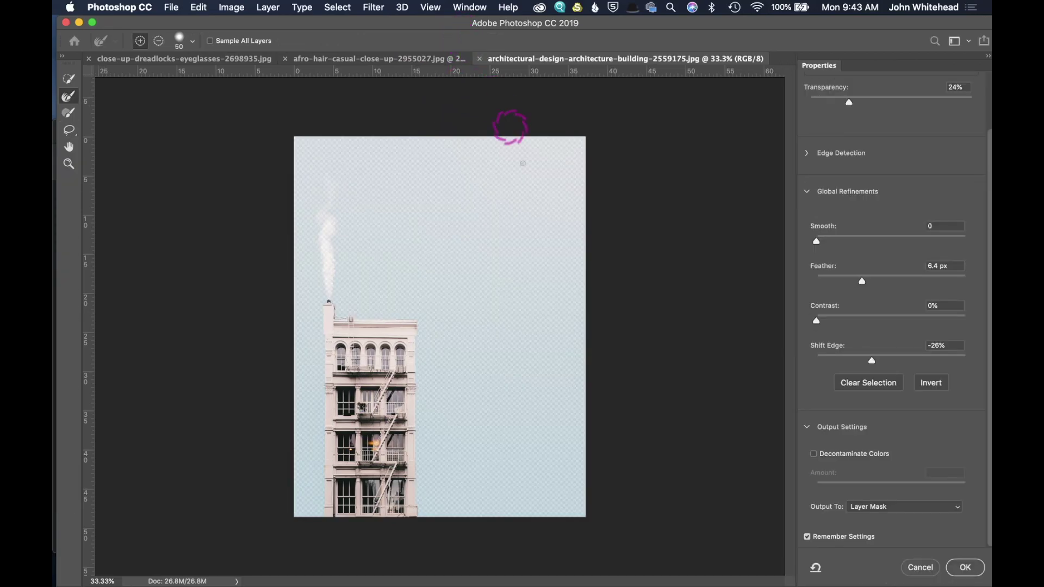
Set the Select and Mask view to Overlay and the Shift Edge to 0% for the building selection.
scroll(892, 98, "up", 3)
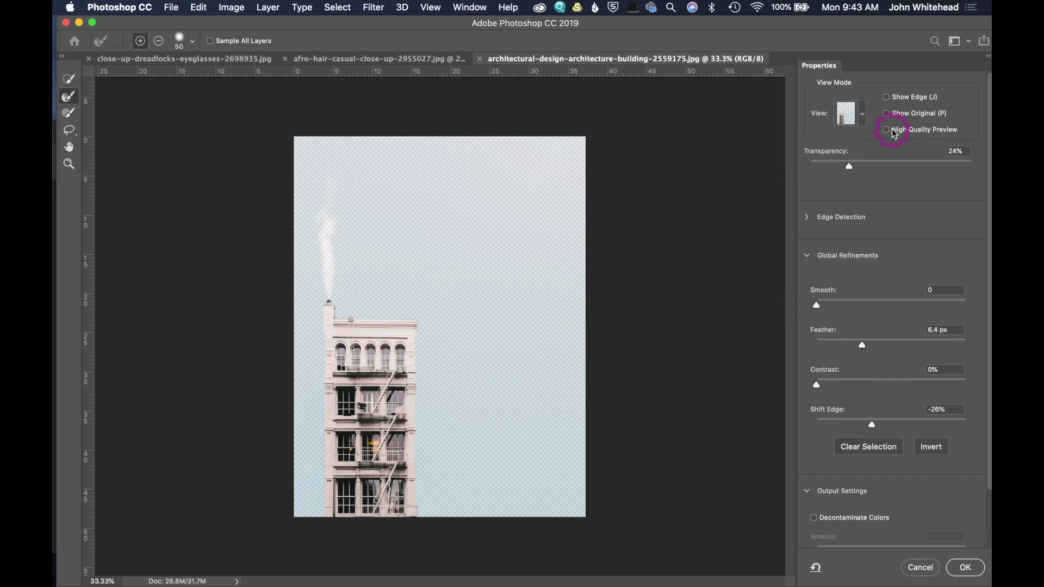
left_click(864, 119)
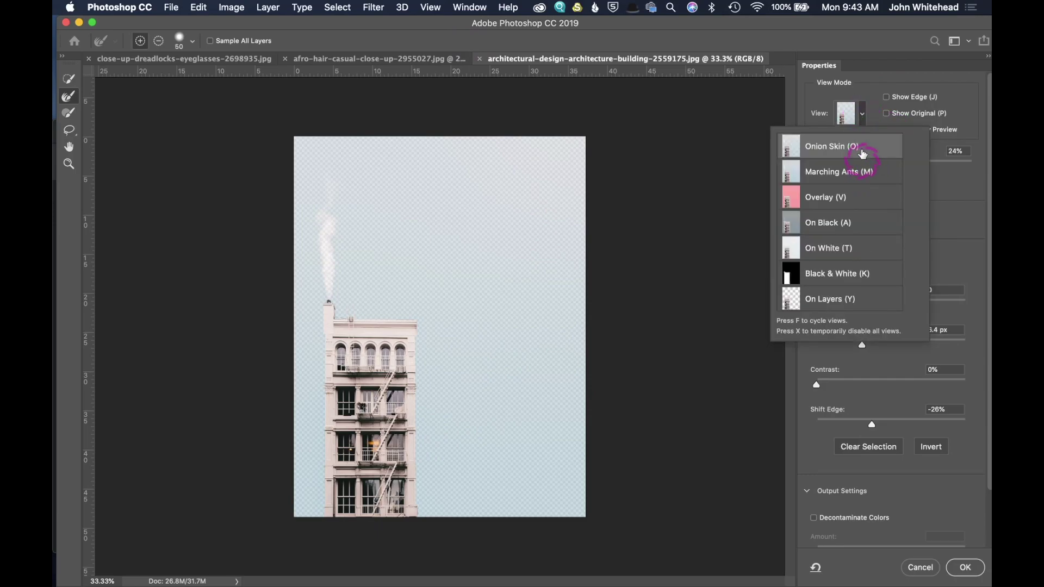
left_click(846, 192)
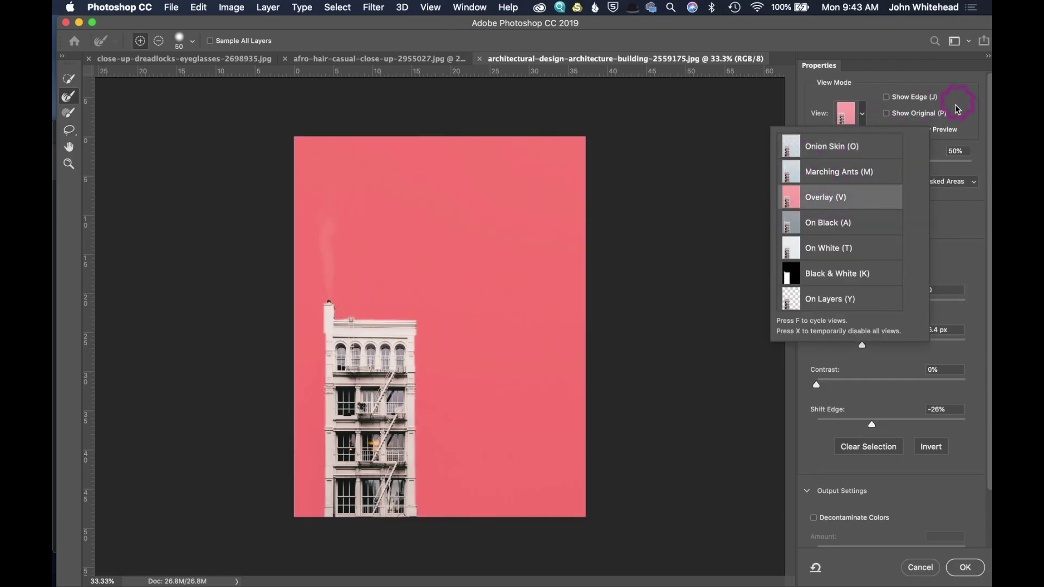
left_click(868, 115)
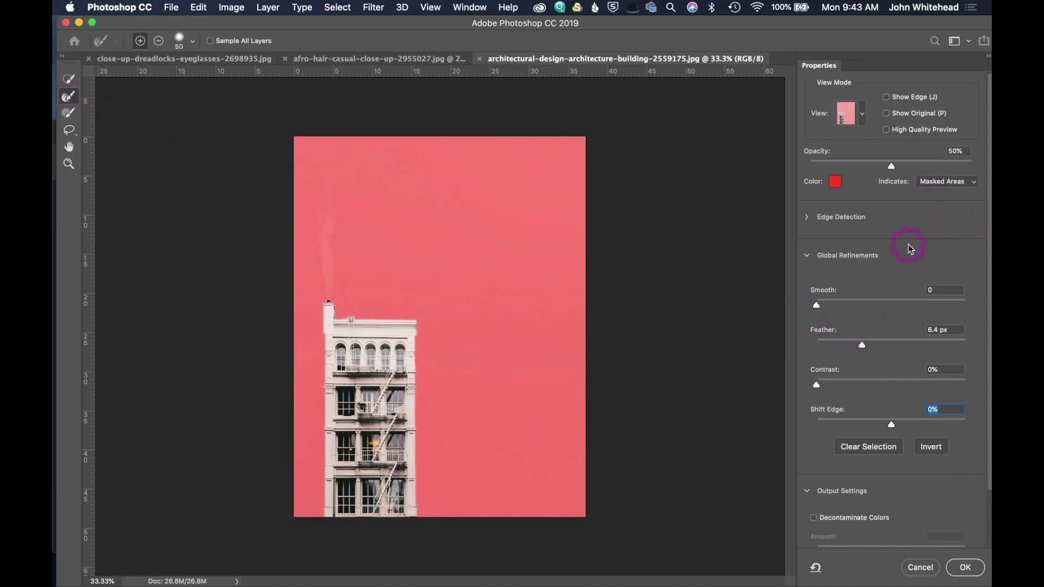
Brush over the smoke above the building's chimney with the Refine Edge Brush at size 250 to add it to the selection.
left_click(807, 218)
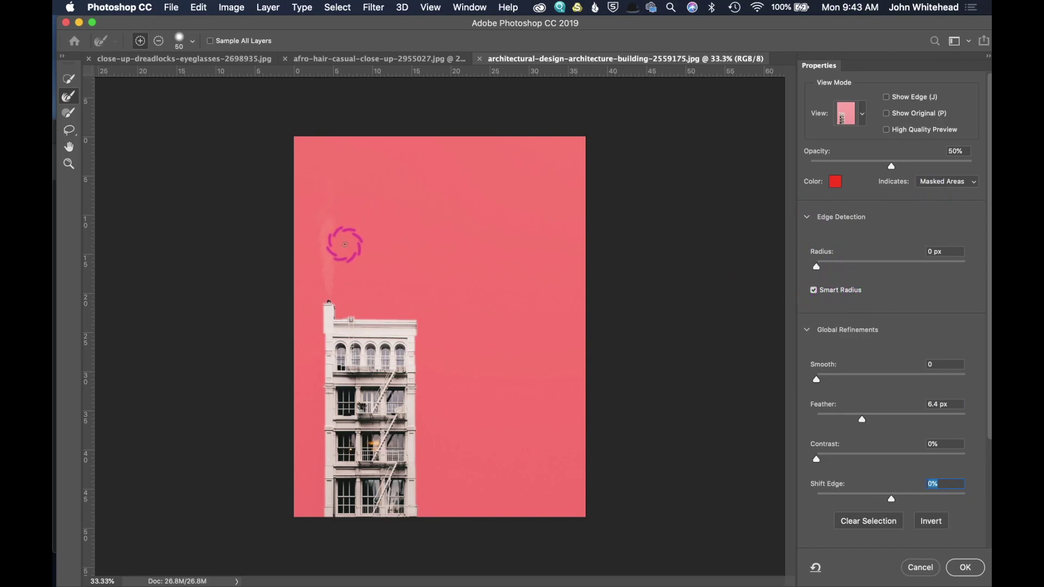
key("bracketright")
key("bracketright")
key("bracketright")
key("bracketright")
key("bracketright")
key("bracketright")
key("bracketright")
key("bracketright")
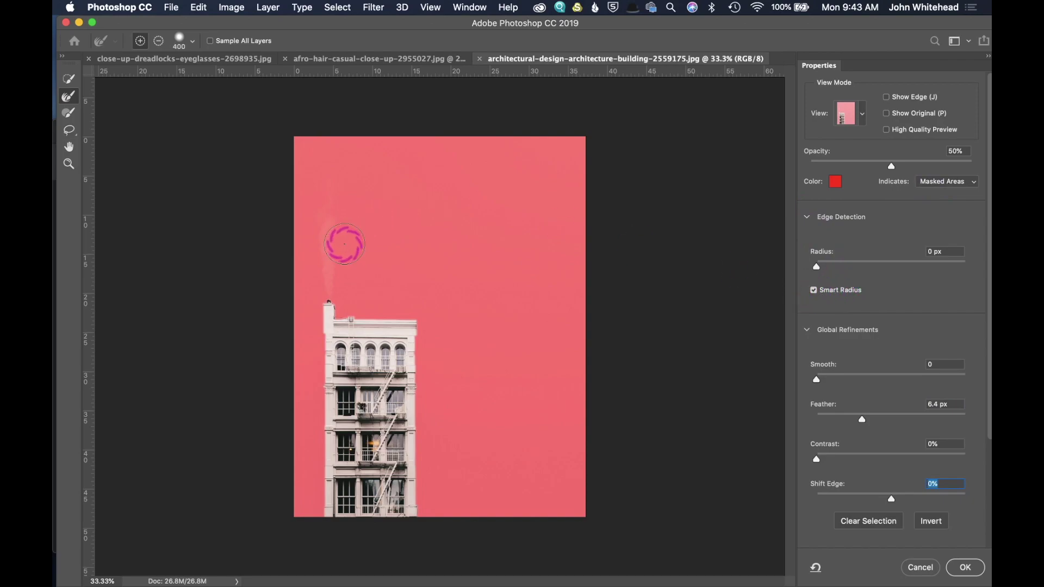
key("bracketleft")
key("bracketleft")
key("bracketleft")
key("bracketleft")
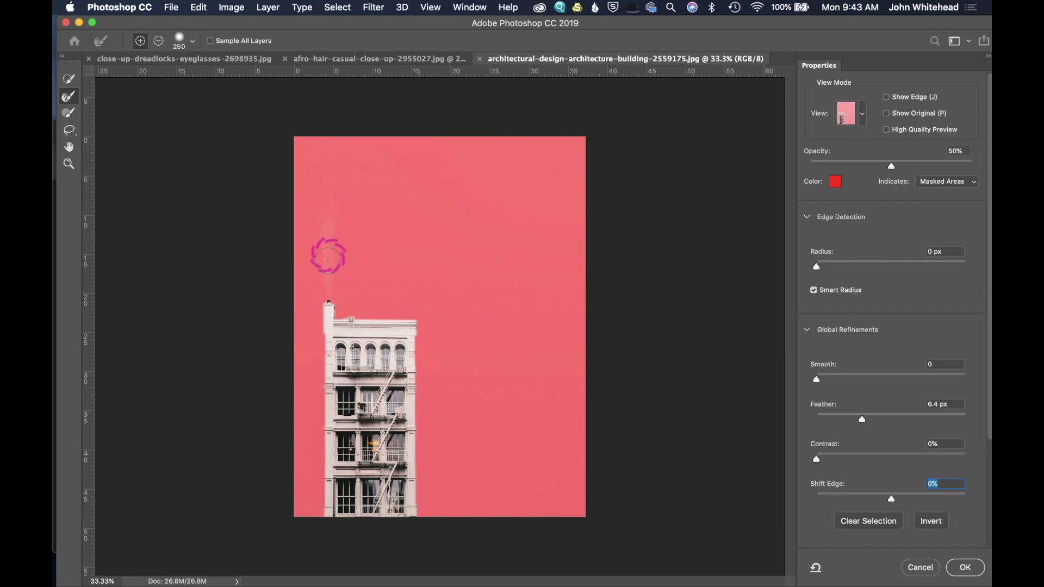
left_click_drag(328, 296, 323, 199)
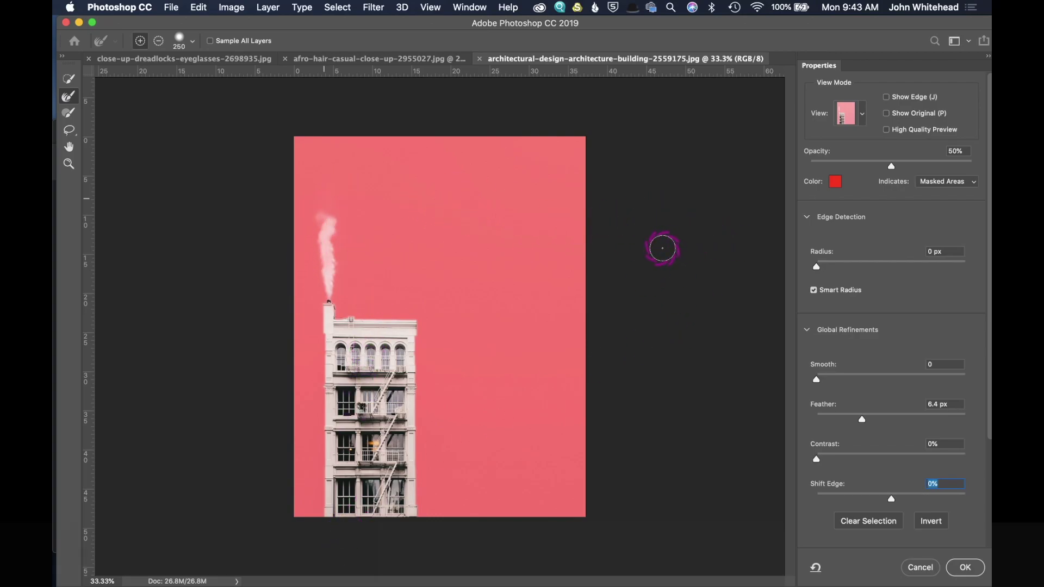
Sharpen the building selection's edge by setting Feather to 0.5 px and Shift Edge to -1%.
key("super+plus")
key("super+plus")
key("super+plus")
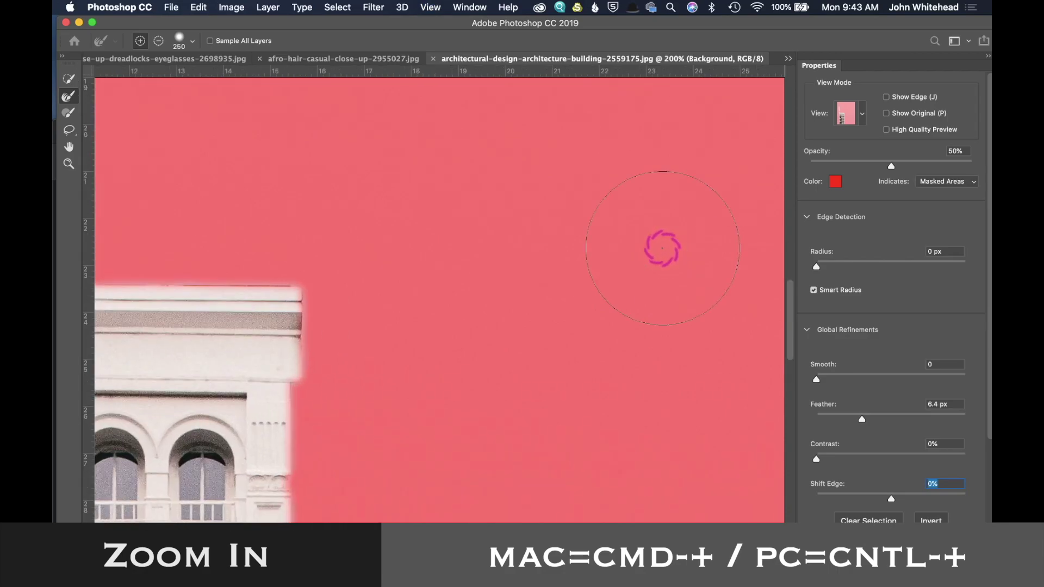
key("super+plus")
scroll(408, 223, "left", 5)
scroll(408, 223, "down", 2)
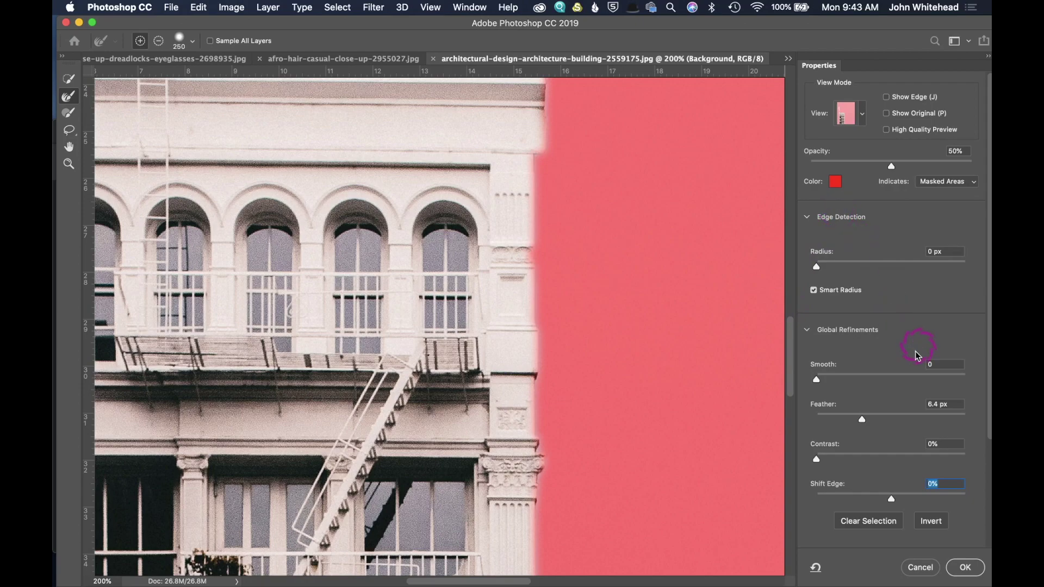
left_click_drag(861, 422, 761, 410)
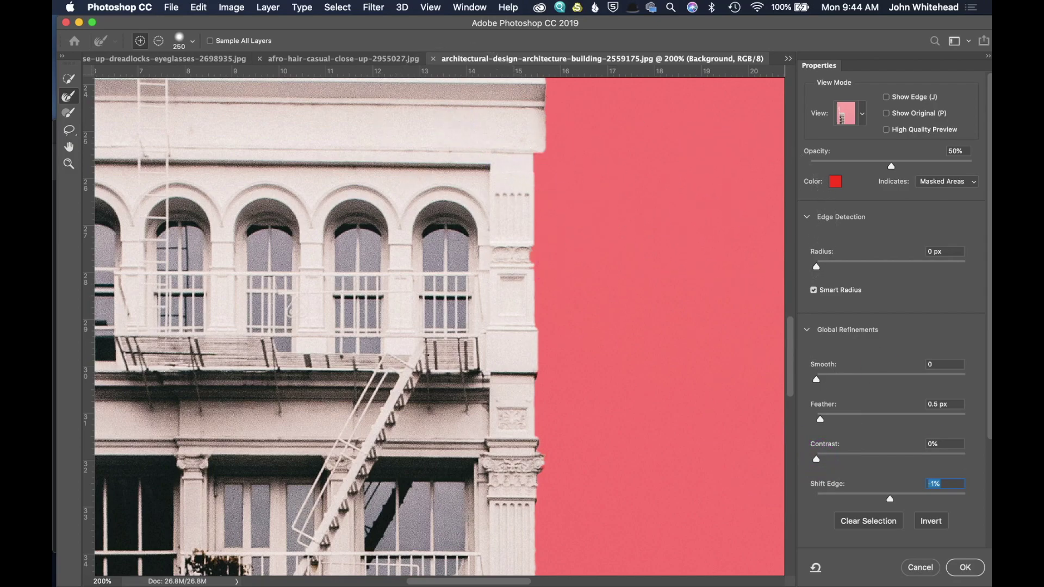
Output the refined building selection as a New Layer with Layer Mask.
scroll(861, 441, "down", 5)
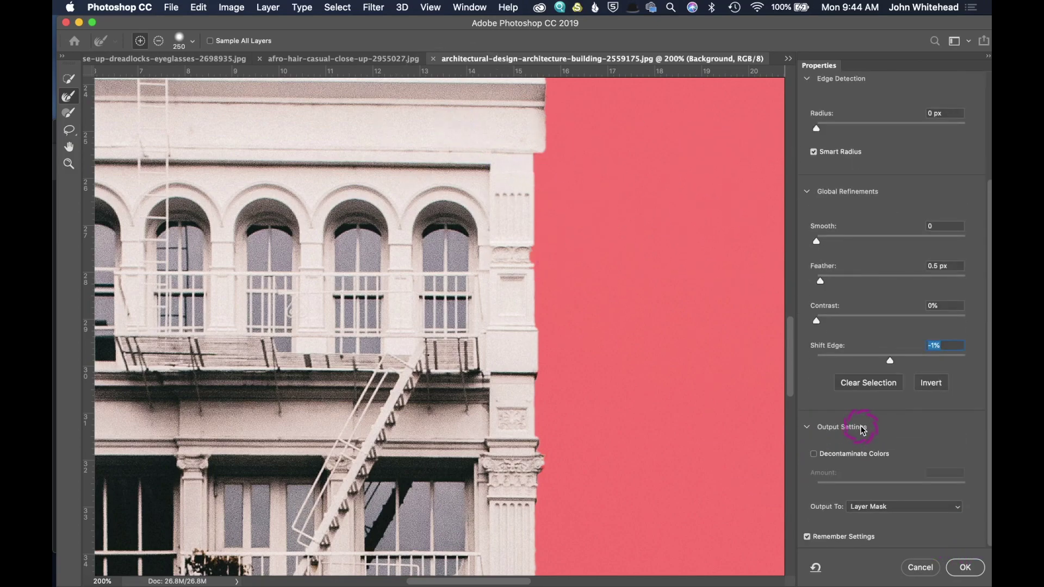
left_click(914, 517)
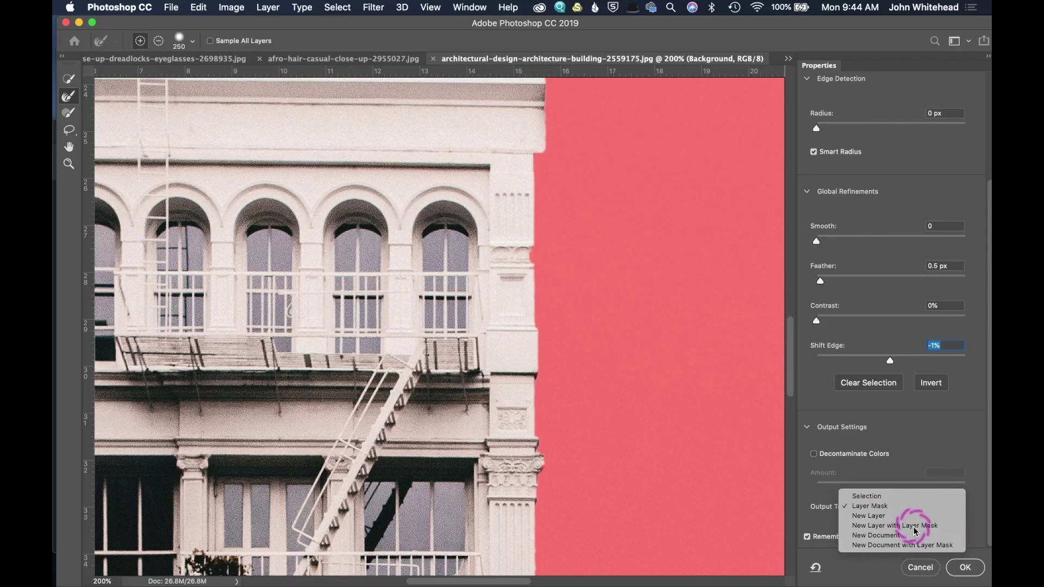
left_click(915, 526)
left_click(965, 568)
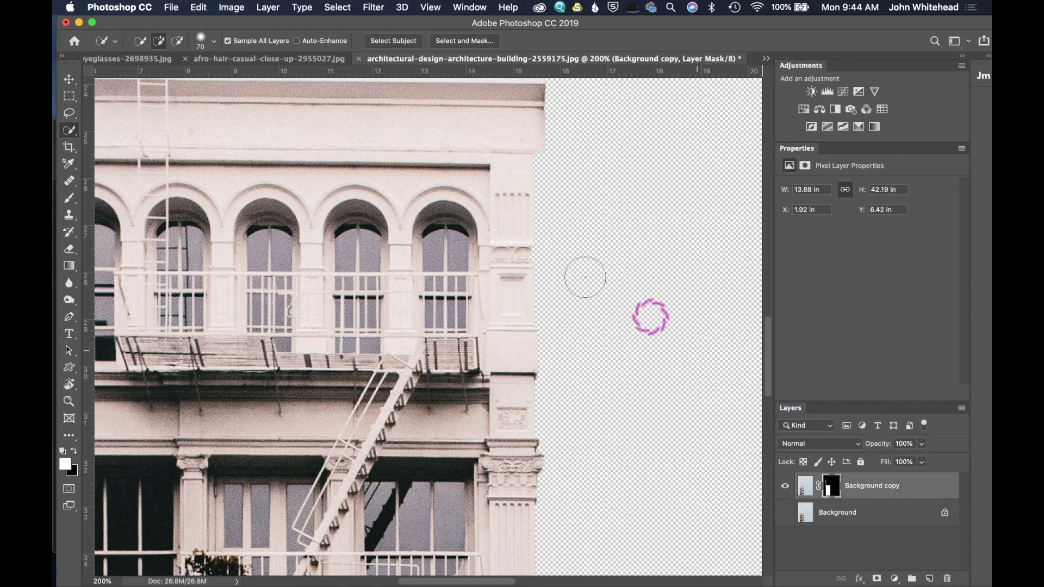
key("super+1")
key("super+minus")
key("super+minus")
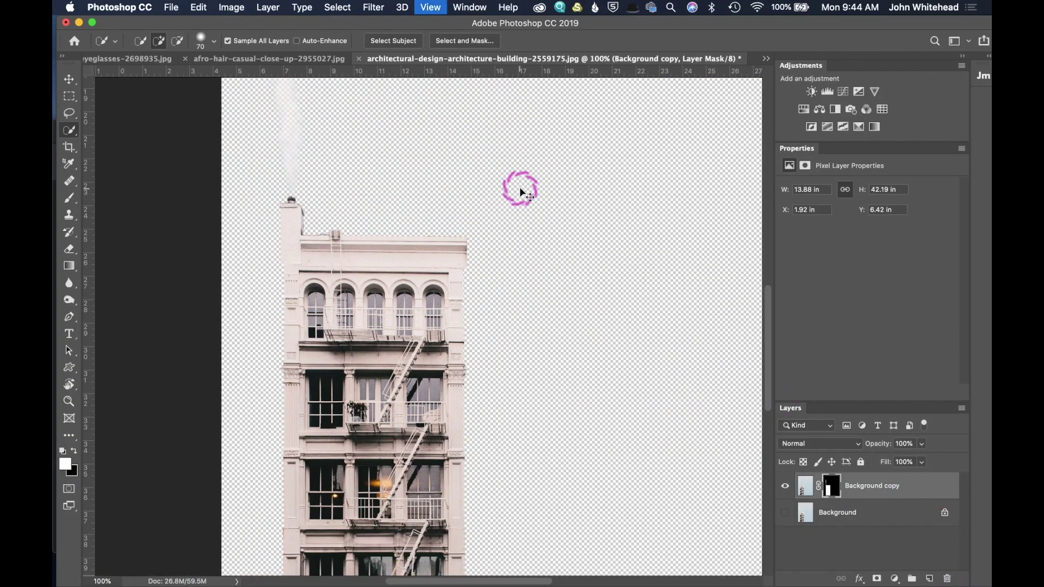